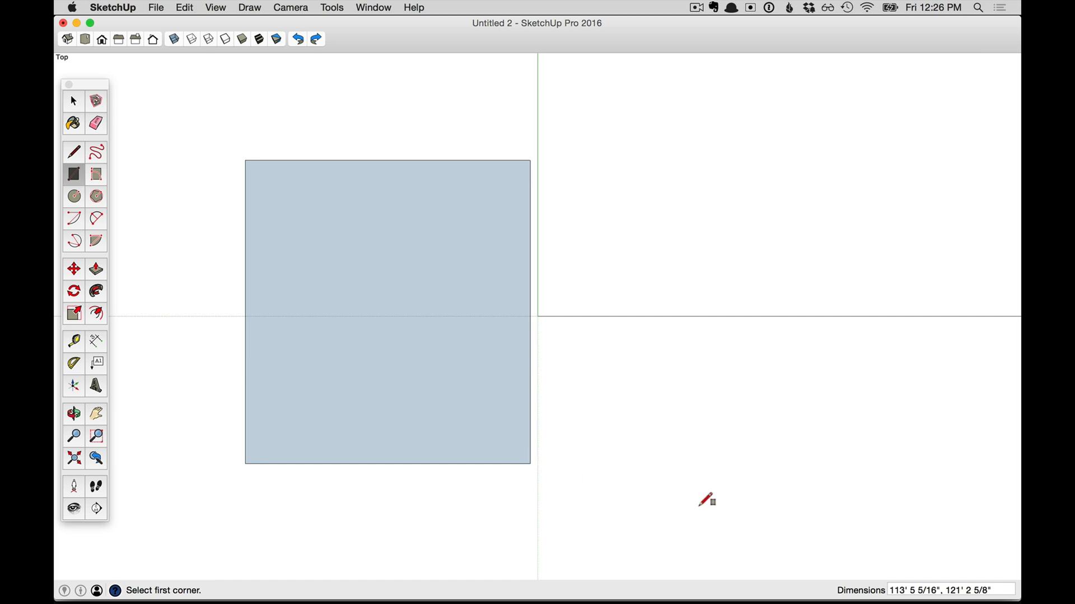
# - Draw a smaller square about 52' 10" per side, apart from the large one and across the red axis
pyautogui.click(692, 232)
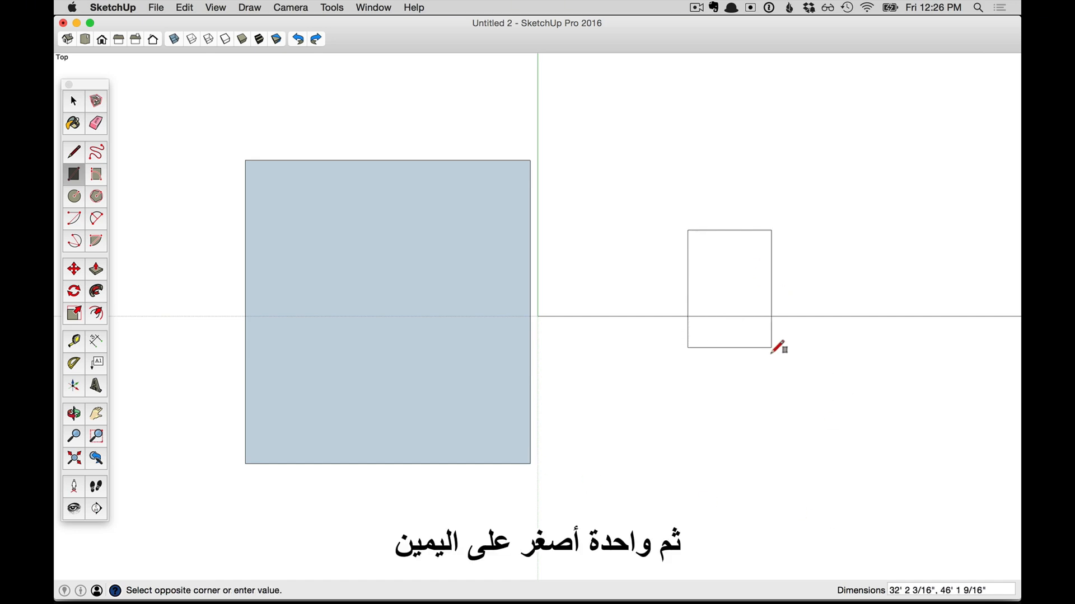
pyautogui.click(820, 362)
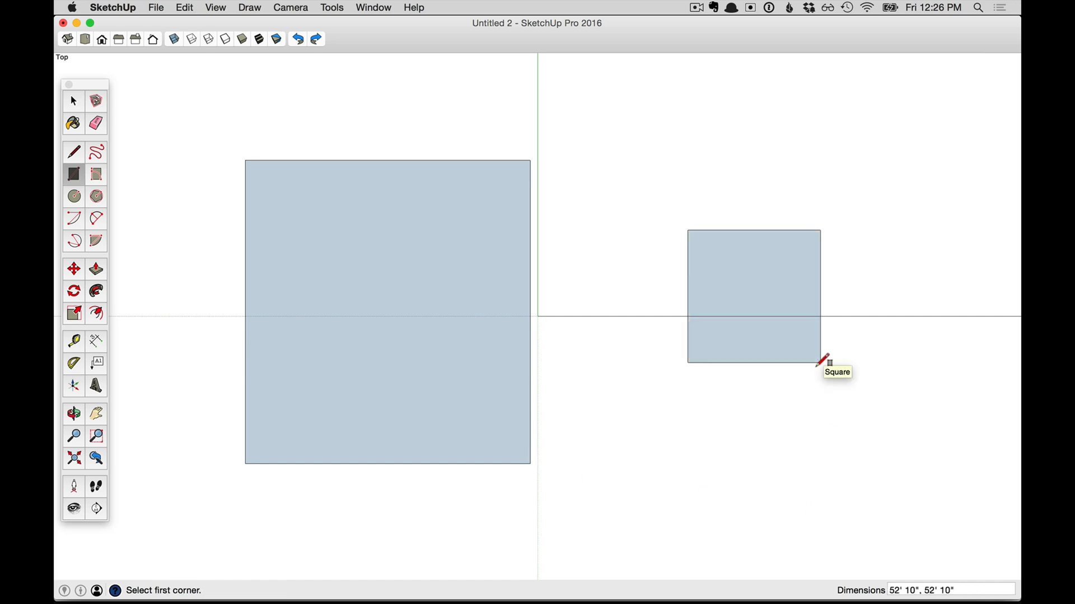
# - Push/Pull the large square up about 85' 3" and the small square up about 40' to form two boxes
pyautogui.moveTo(867, 521); pyautogui.dragTo(604, 211, button='middle')
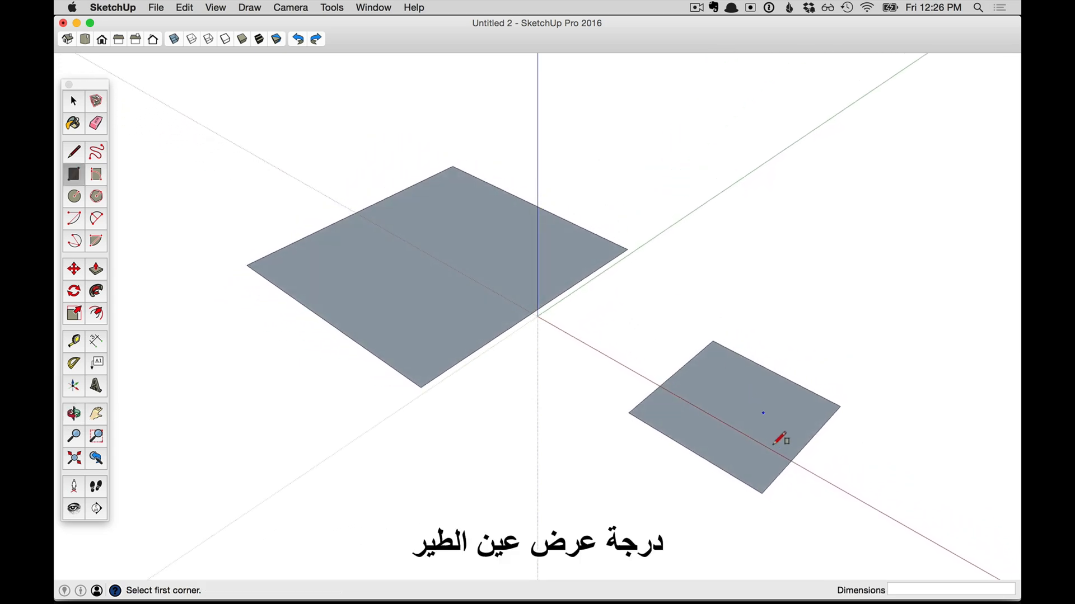
pyautogui.keyDown('shift'); pyautogui.moveTo(841, 469); pyautogui.dragTo(845, 425, button='middle'); pyautogui.keyUp('shift')
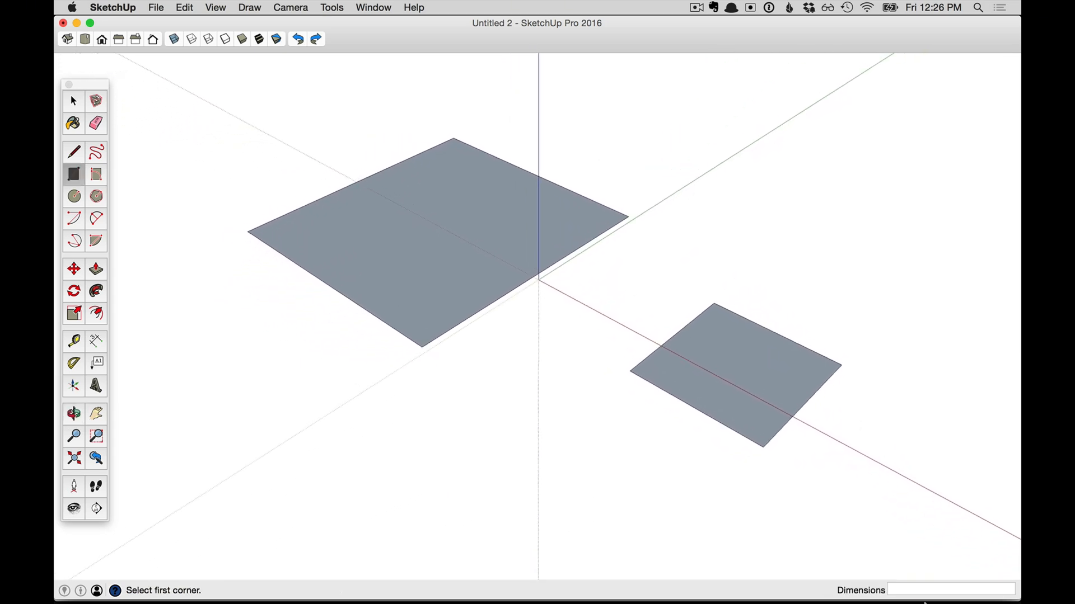
pyautogui.scroll(-2, 659, 330)
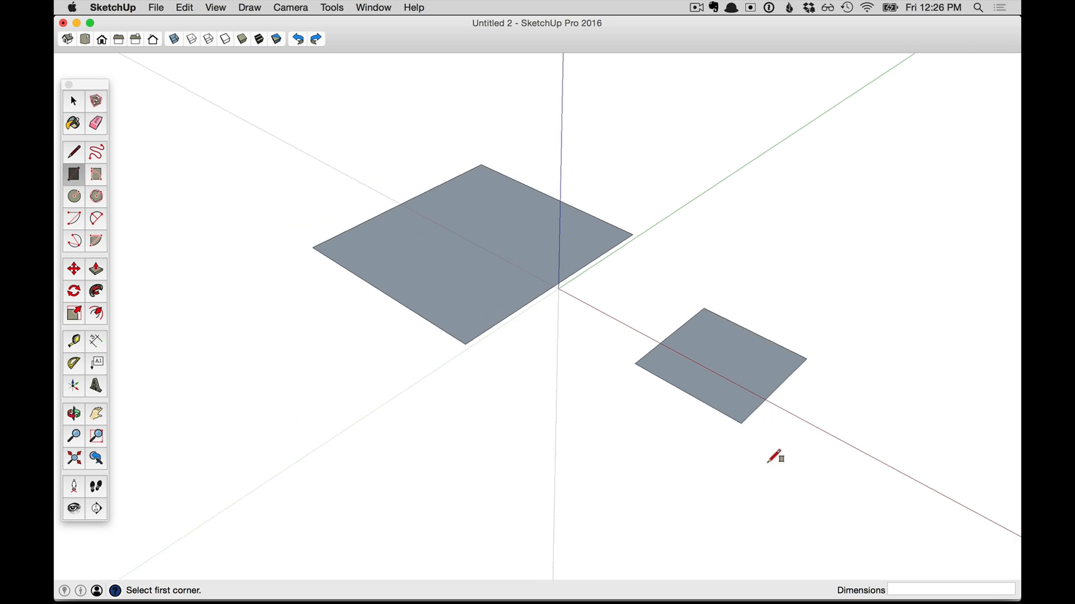
pyautogui.press('p')
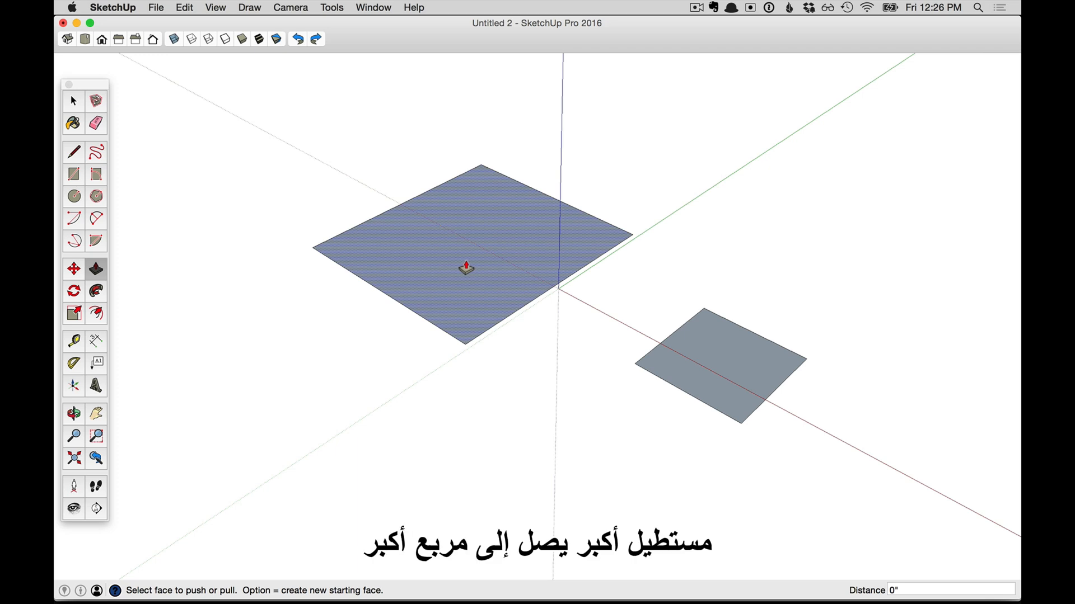
pyautogui.moveTo(464, 269); pyautogui.dragTo(456, 107)
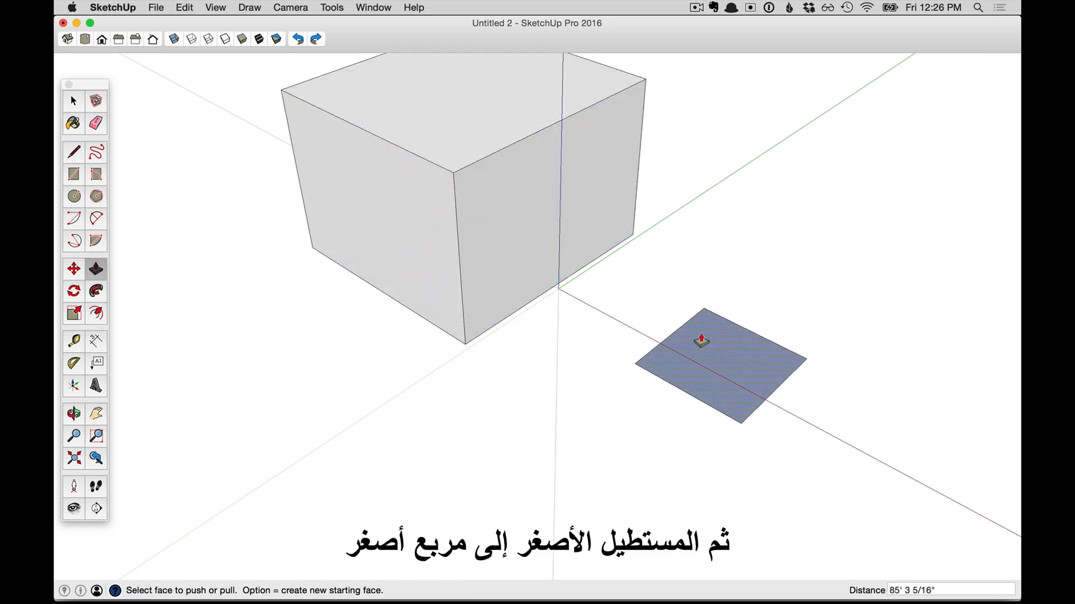
pyautogui.moveTo(719, 370); pyautogui.dragTo(726, 293)
# - Select the whole small box and move it by its lower front corner endpoint onto the large box's nearest lower corner endpoint
pyautogui.moveTo(686, 353); pyautogui.dragTo(682, 397, button='middle')
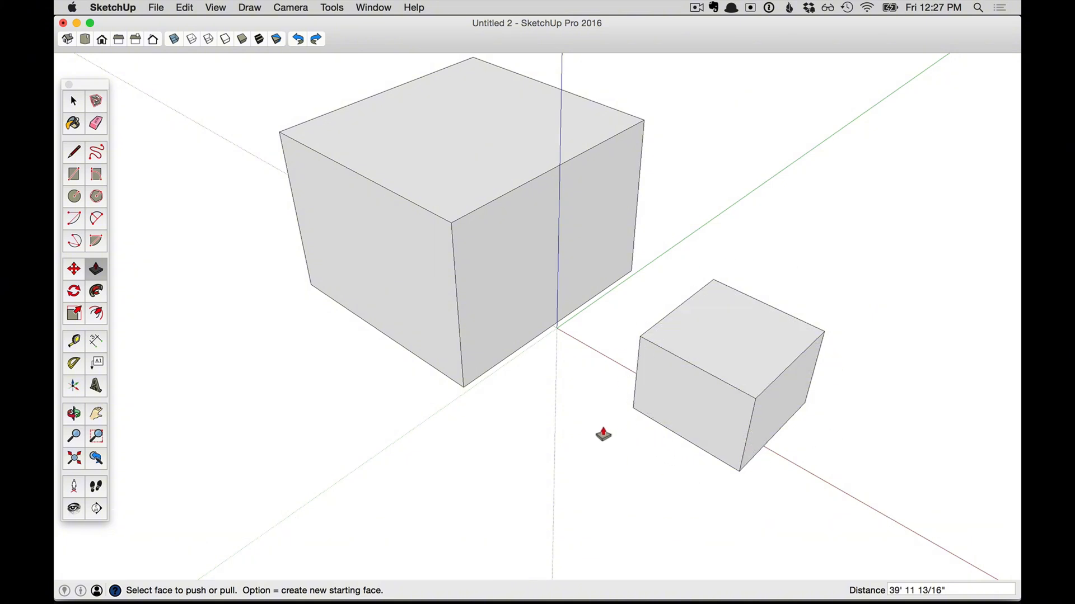
pyautogui.press('space')
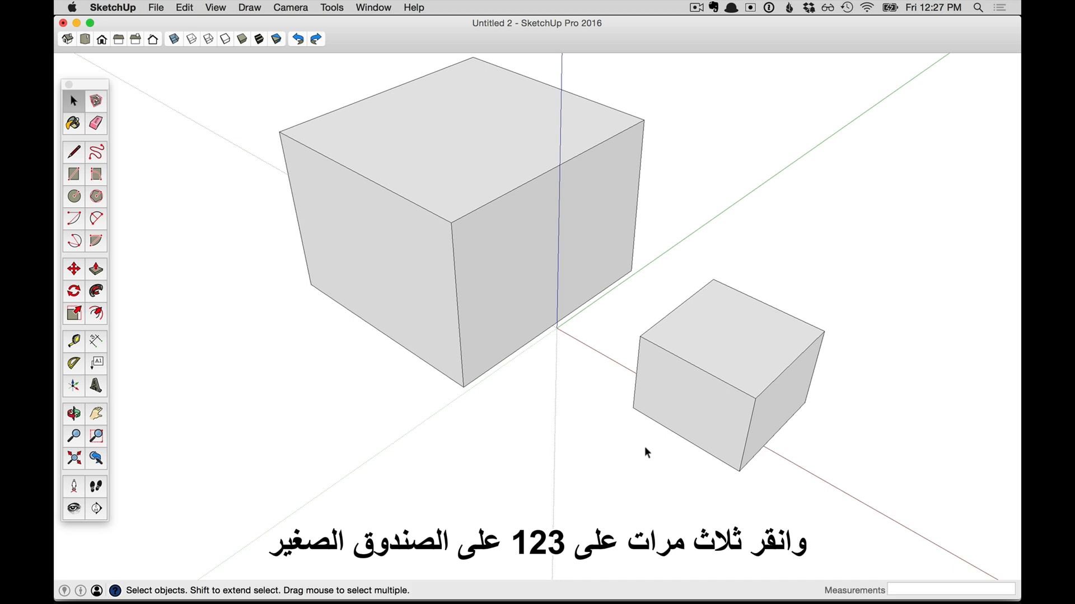
pyautogui.tripleClick(706, 403)
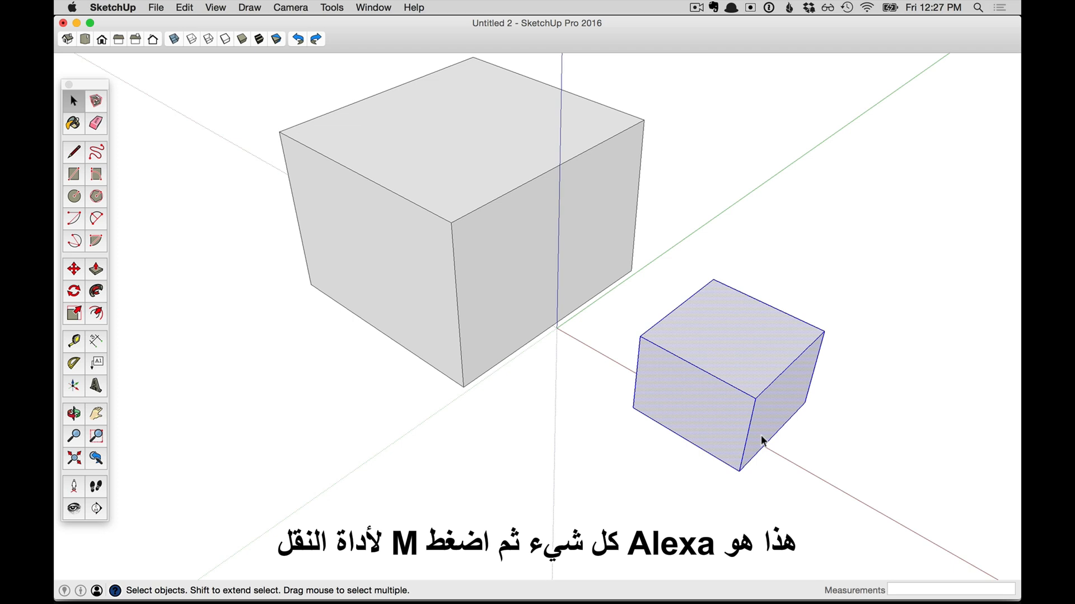
pyautogui.press('m')
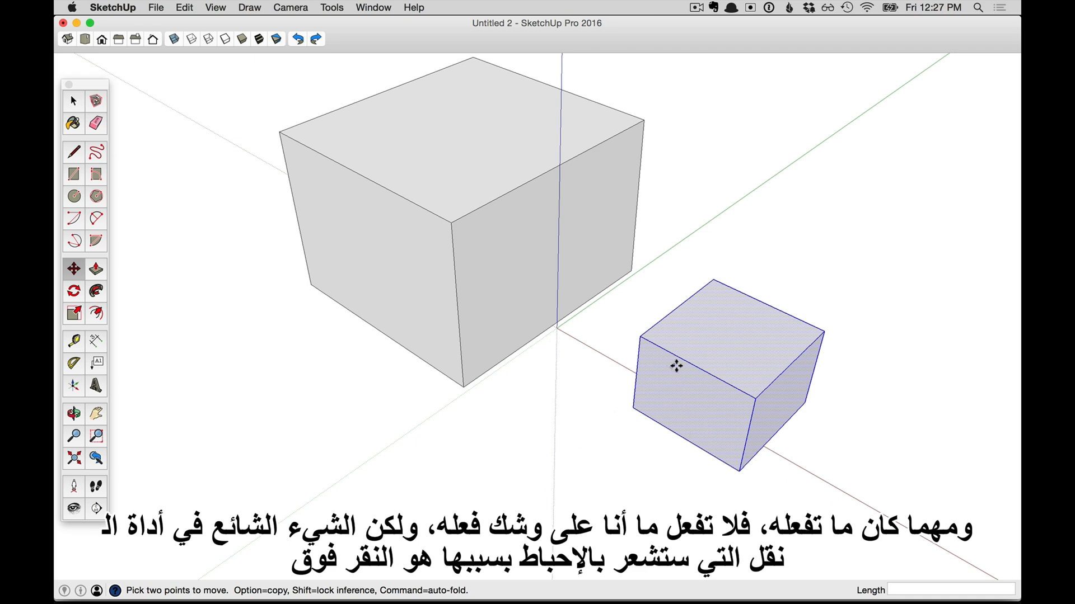
pyautogui.click(705, 388)
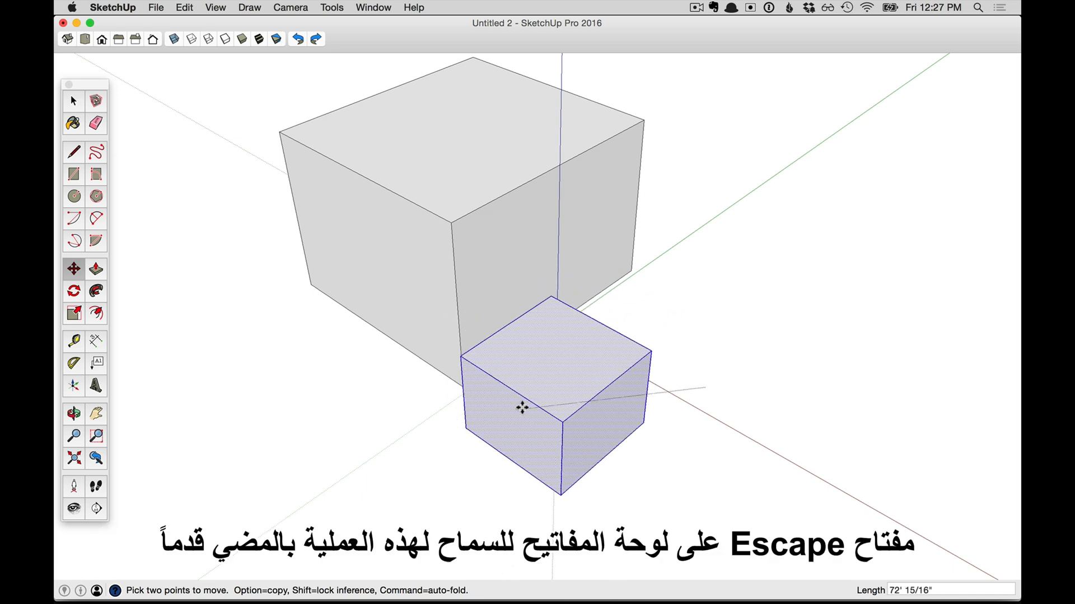
pyautogui.press('Escape')
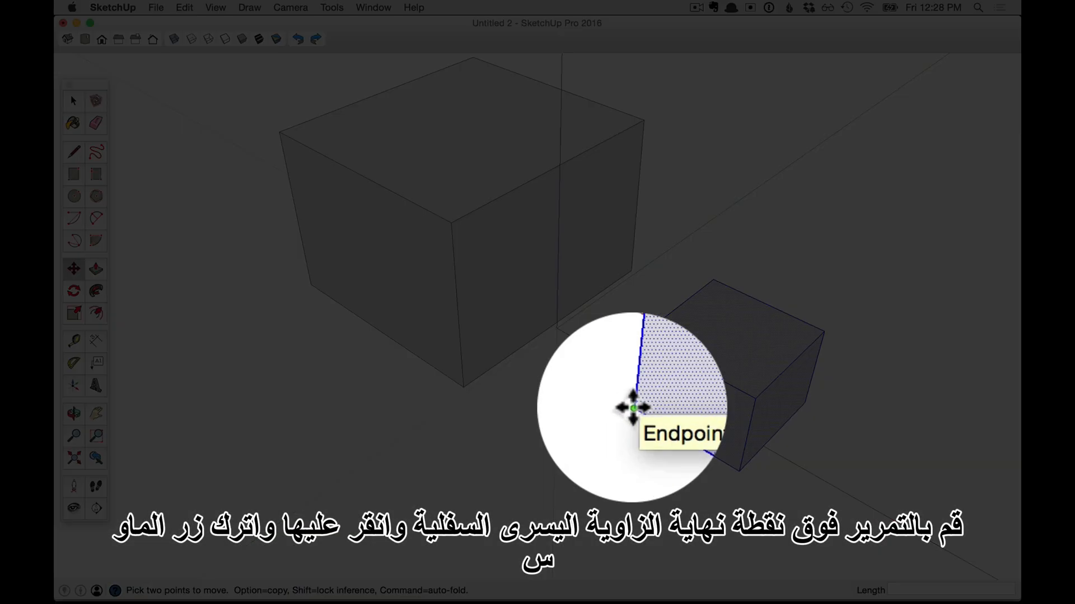
pyautogui.click(633, 408)
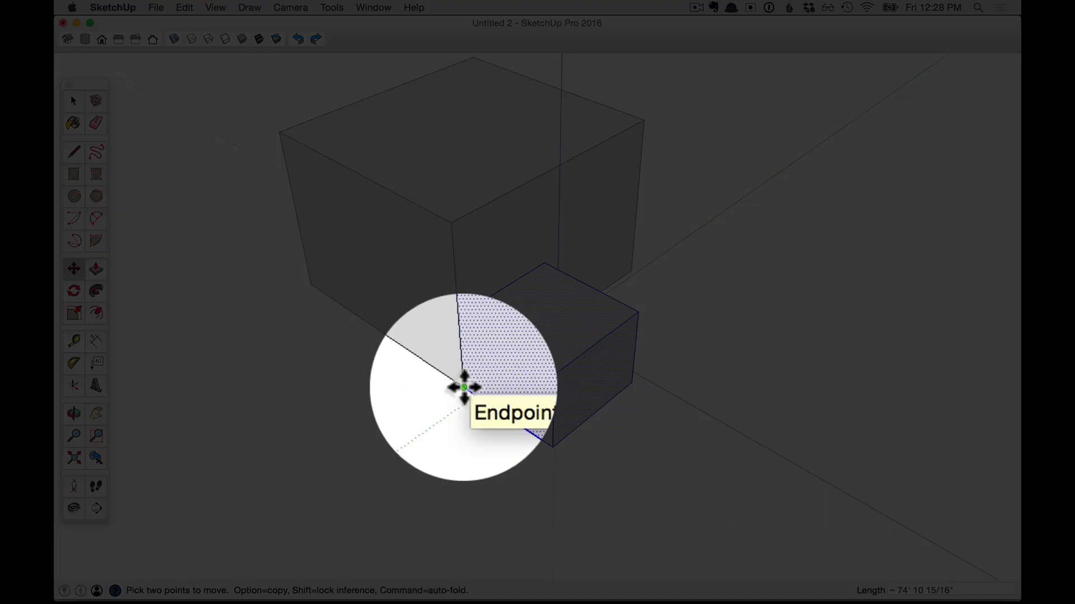
pyautogui.click(463, 388)
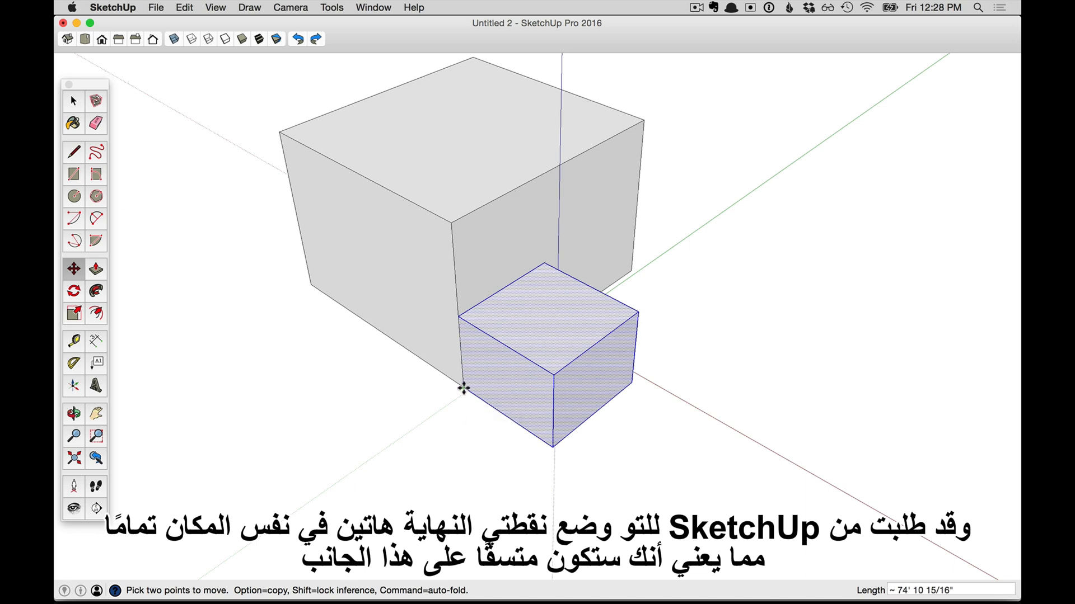
# - Inspect the joined boxes from above and below, and try to move the small box away from the large one
pyautogui.moveTo(464, 389); pyautogui.dragTo(502, 335, button='middle')
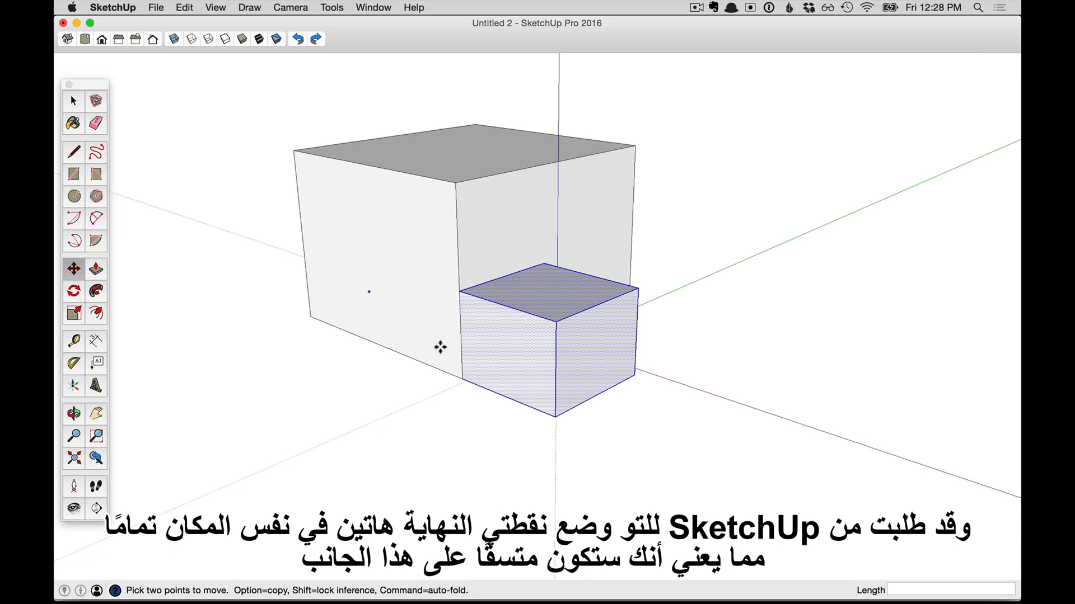
pyautogui.moveTo(440, 348); pyautogui.dragTo(444, 175, button='middle')
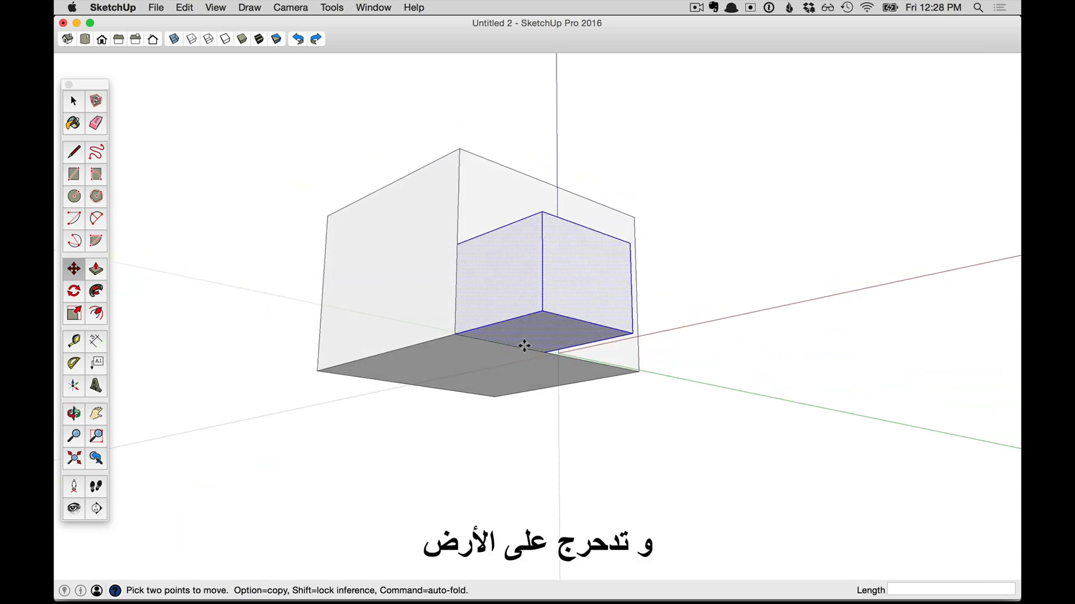
pyautogui.moveTo(524, 346); pyautogui.dragTo(459, 441, button='middle')
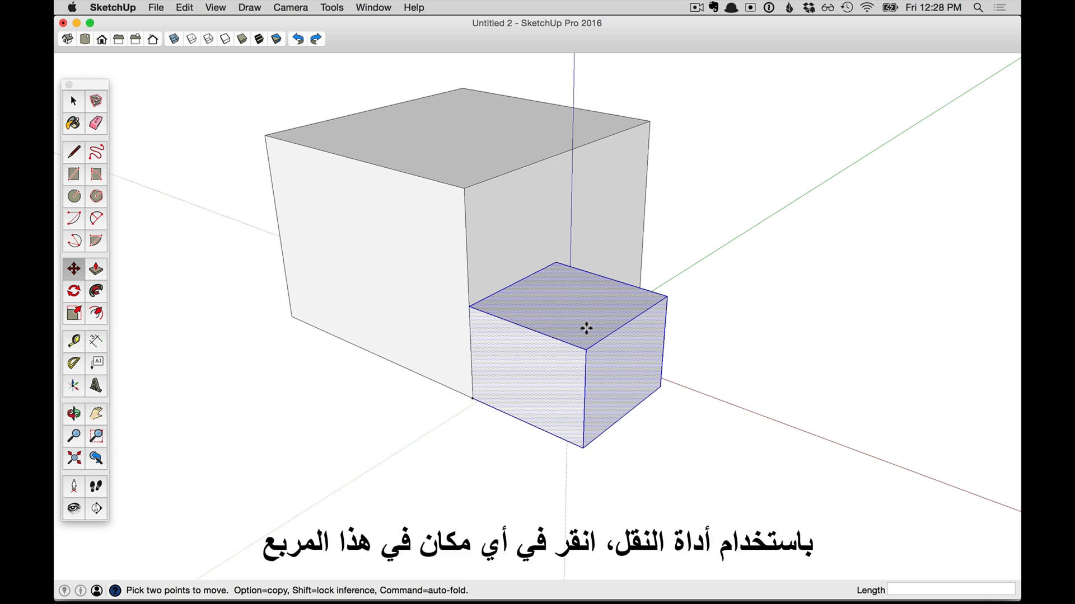
pyautogui.click(533, 386)
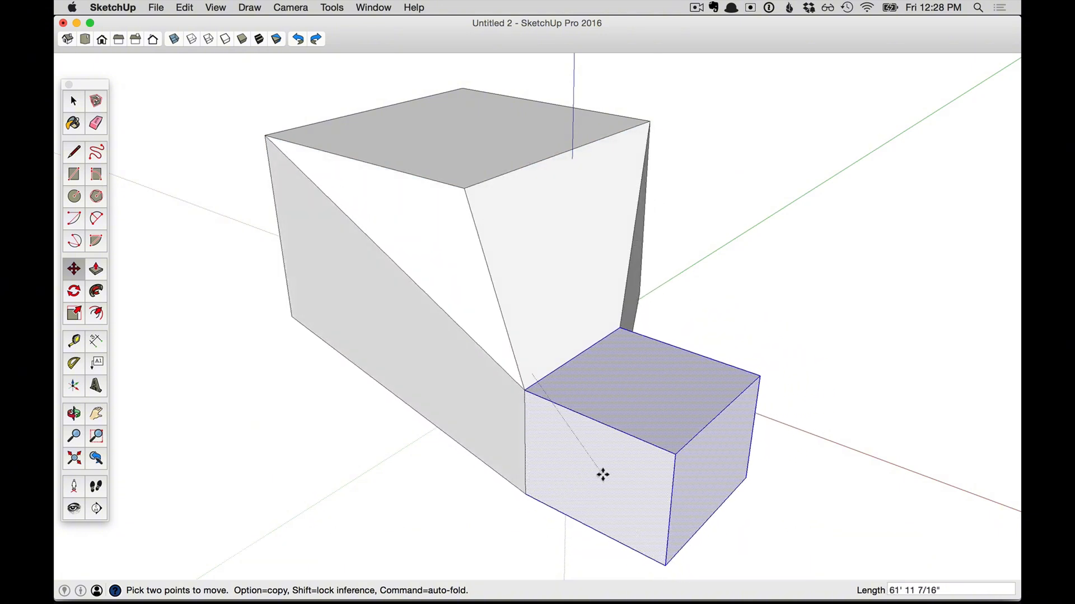
pyautogui.press('Escape')
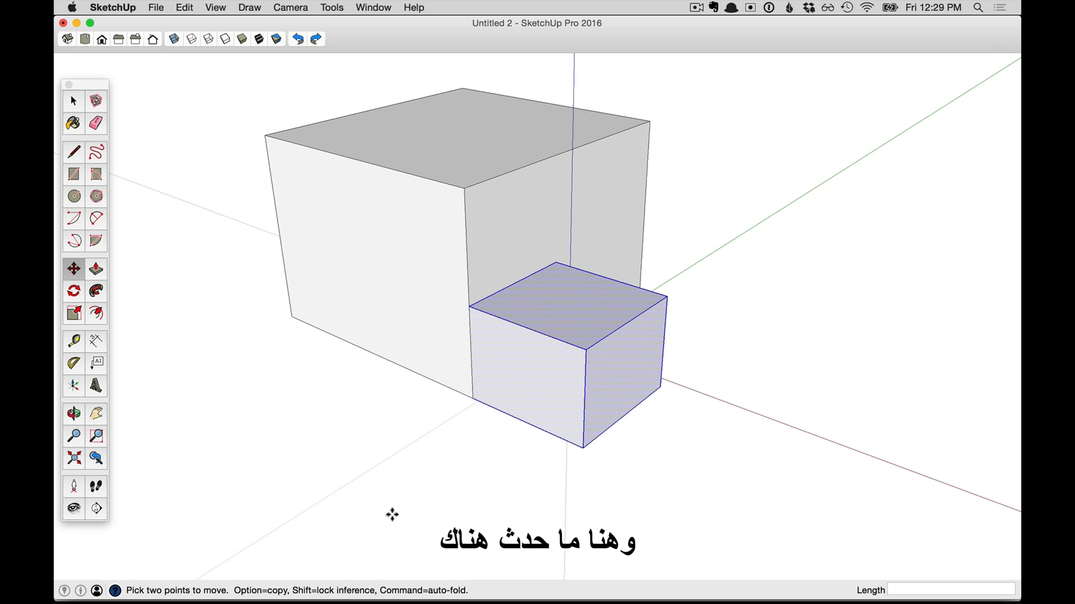
# - Check the front faces of both boxes and the vertical edge between them by selecting each one individually
pyautogui.press('o')
pyautogui.moveTo(379, 509); pyautogui.dragTo(607, 422)
pyautogui.press('m')
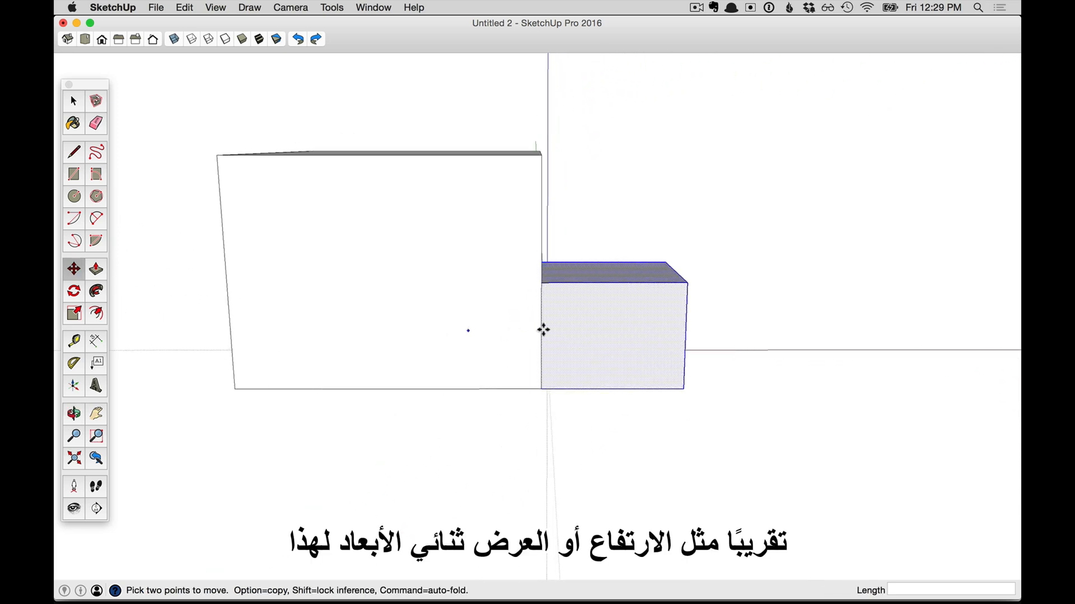
pyautogui.moveTo(625, 514); pyautogui.dragTo(610, 497, button='middle')
pyautogui.press('space')
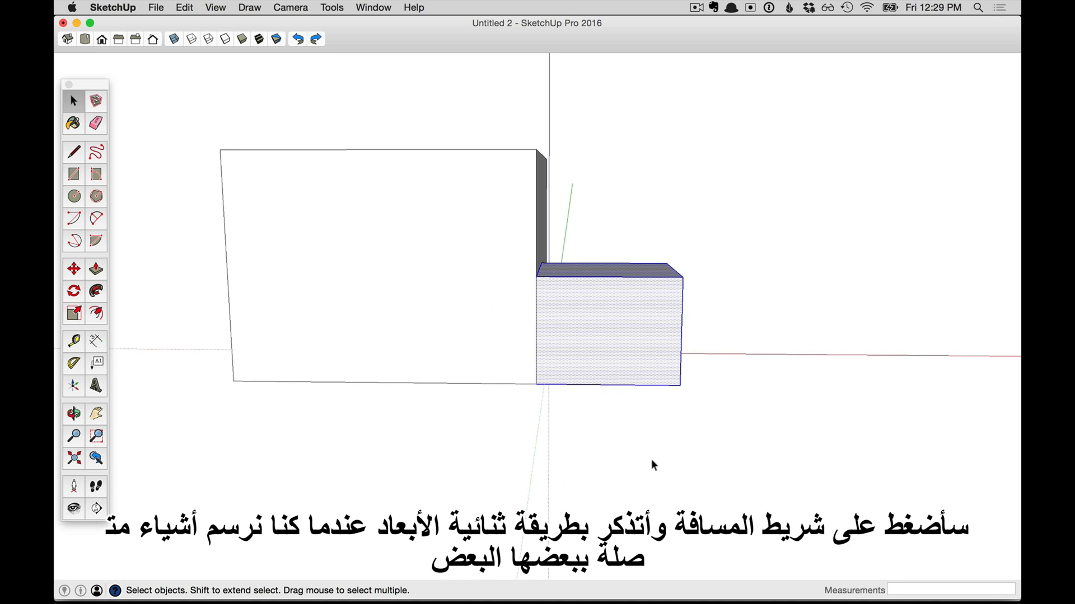
pyautogui.click(413, 276)
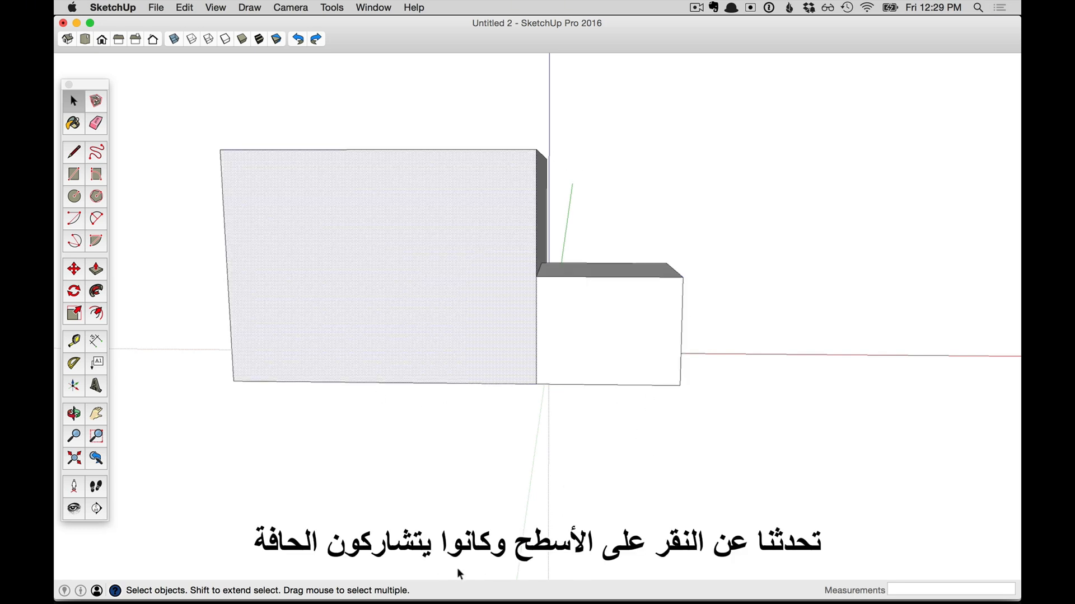
pyautogui.click(605, 304)
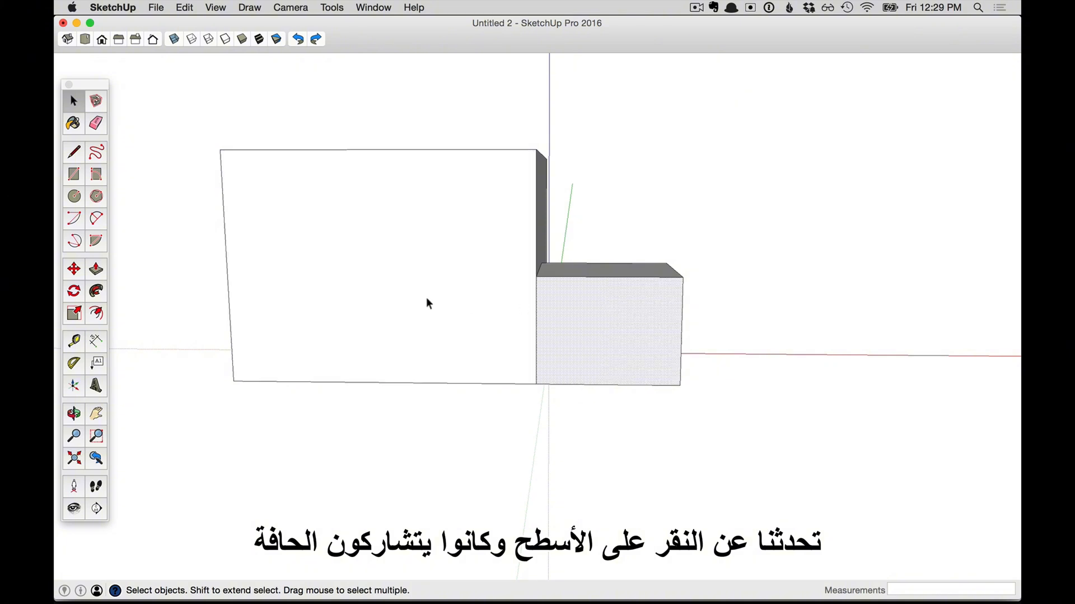
pyautogui.click(533, 305)
pyautogui.moveTo(553, 347); pyautogui.dragTo(563, 286, button='middle')
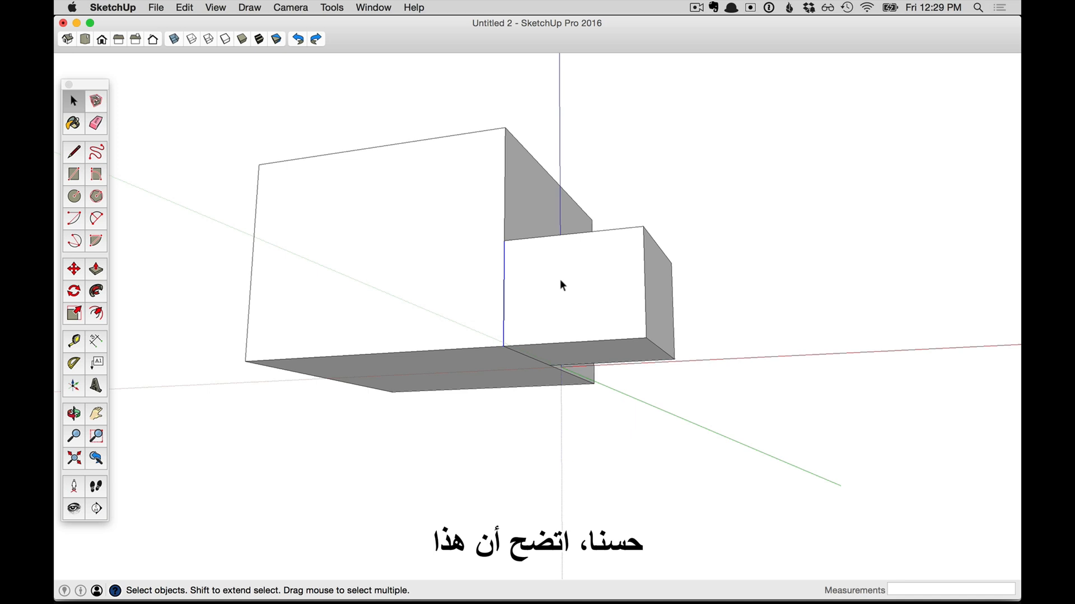
pyautogui.click(562, 285)
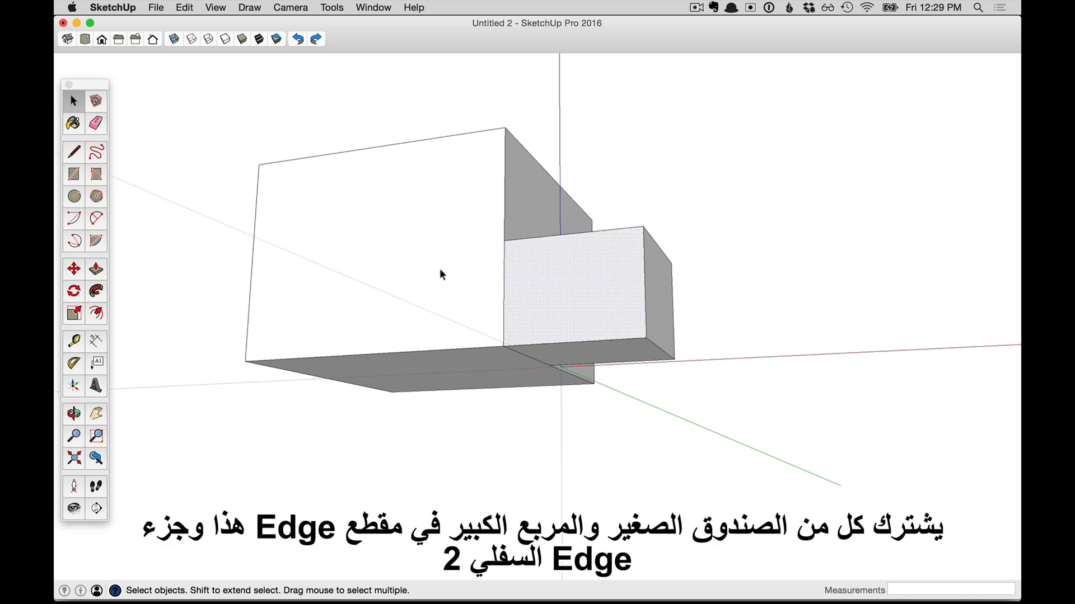
pyautogui.click(482, 272)
pyautogui.click(503, 272)
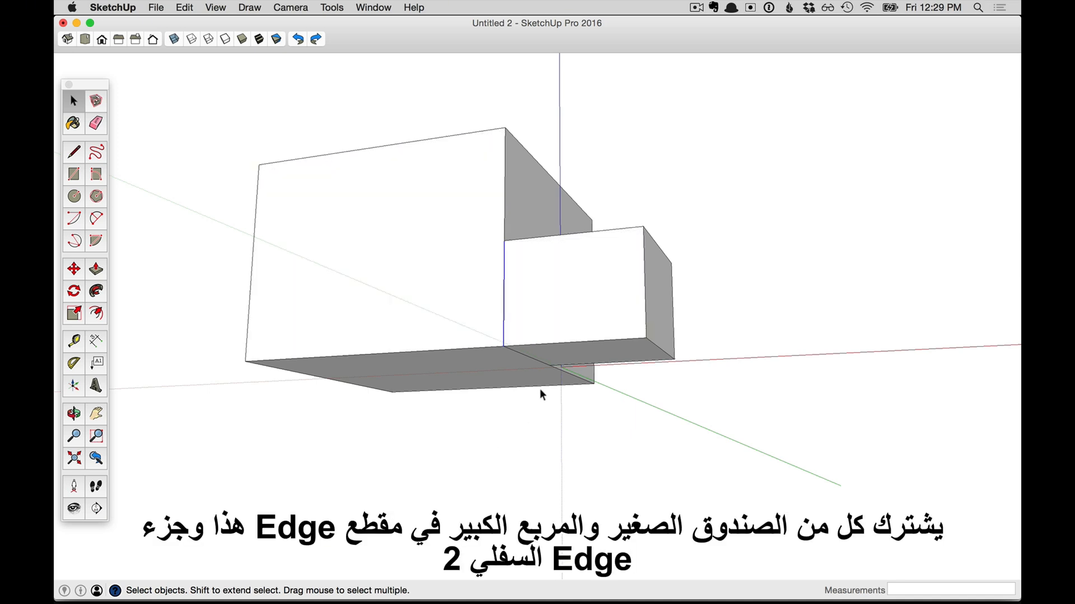
# - Examine the bottom edge shared by the two boxes from below and from the front
pyautogui.moveTo(530, 361); pyautogui.dragTo(511, 303, button='middle')
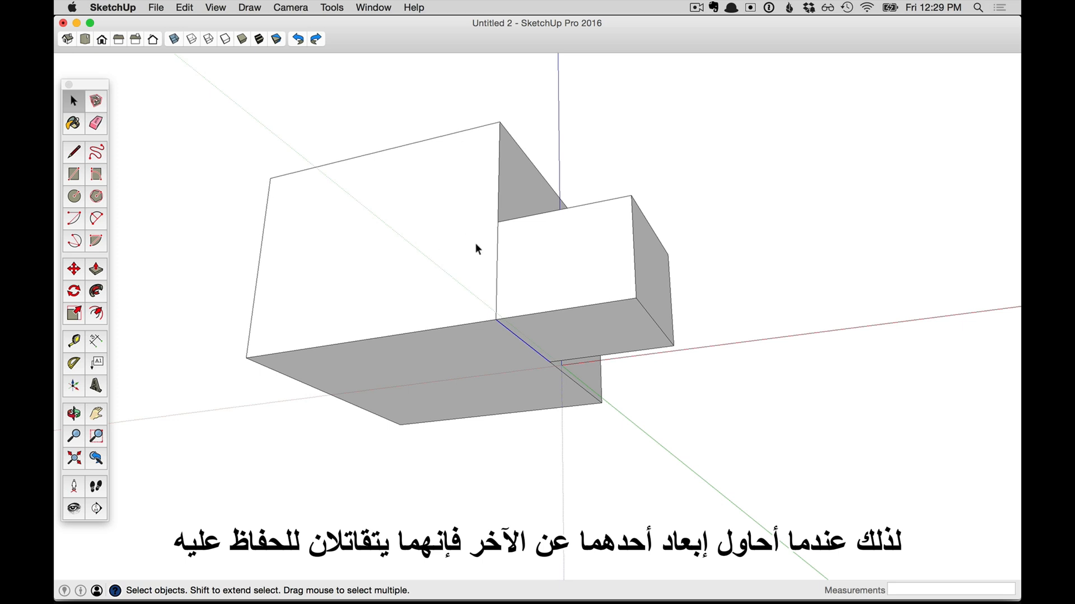
pyautogui.moveTo(489, 293); pyautogui.dragTo(636, 393, button='middle')
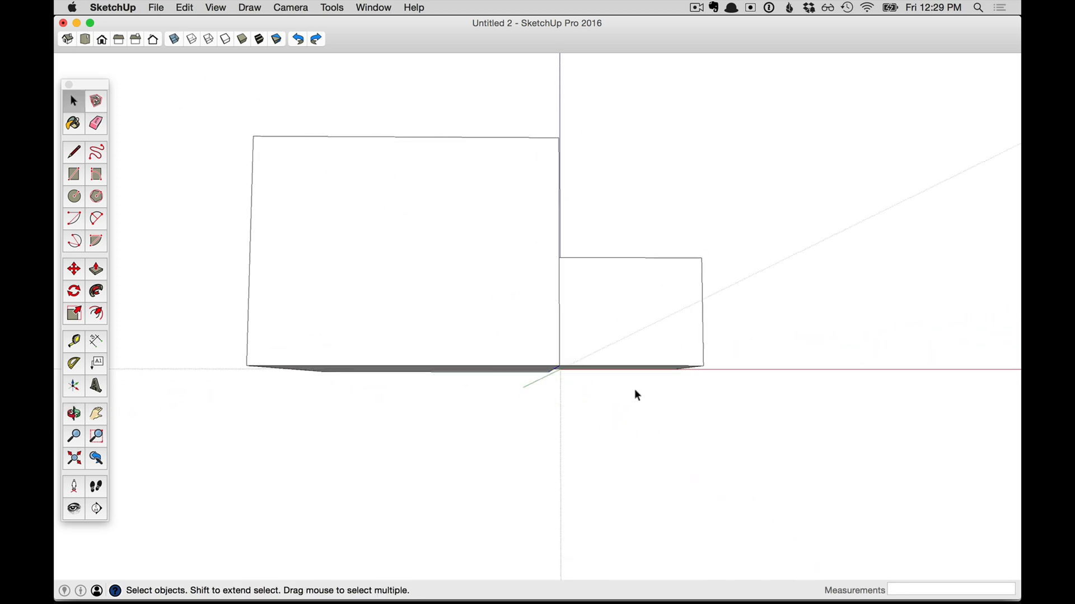
pyautogui.moveTo(577, 263)
pyautogui.mouseDown(button='middle')
pyautogui.moveTo(470, 319)
pyautogui.moveTo(621, 335)
pyautogui.mouseUp(button='middle')
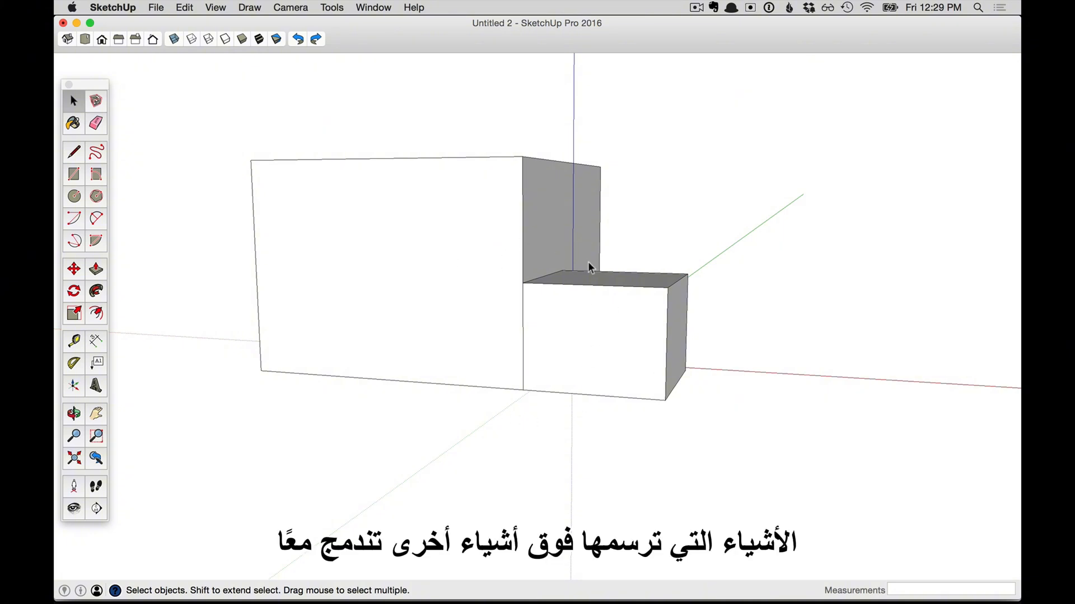
pyautogui.moveTo(519, 341)
pyautogui.mouseDown(button='middle')
pyautogui.moveTo(612, 293)
pyautogui.moveTo(627, 255)
pyautogui.moveTo(522, 270)
pyautogui.moveTo(503, 235)
pyautogui.moveTo(504, 204)
pyautogui.moveTo(522, 258)
pyautogui.mouseUp(button='middle')
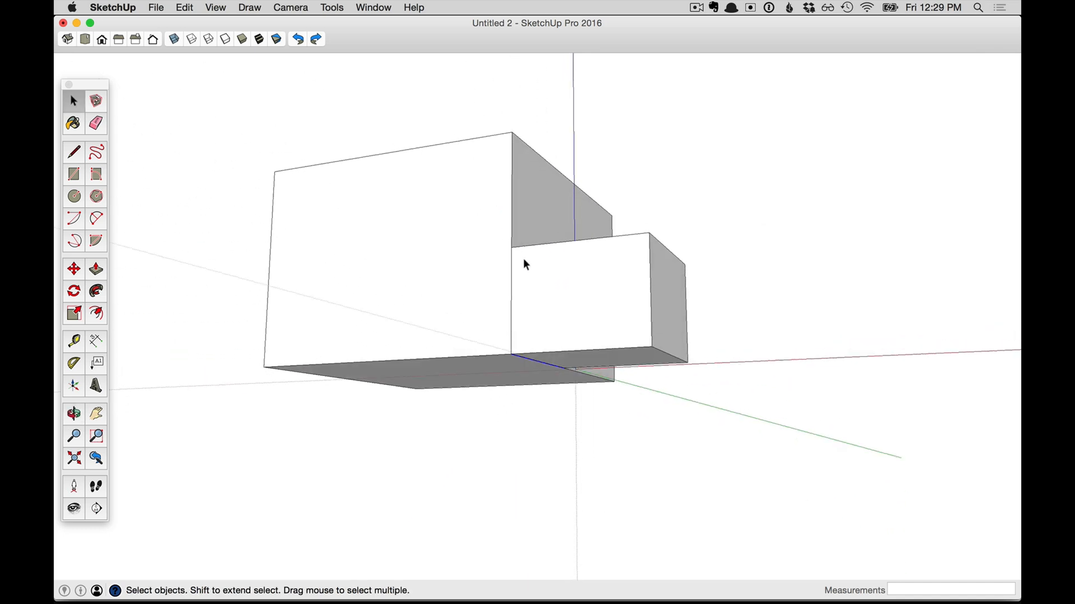
pyautogui.moveTo(477, 292); pyautogui.dragTo(501, 283, button='middle')
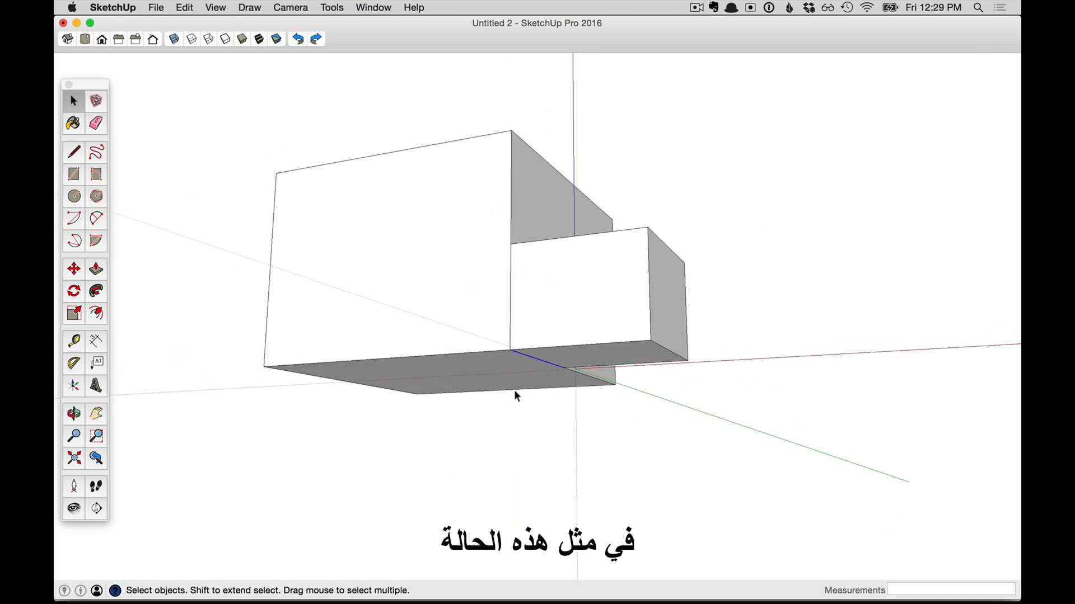
pyautogui.moveTo(514, 390); pyautogui.dragTo(512, 386, button='middle')
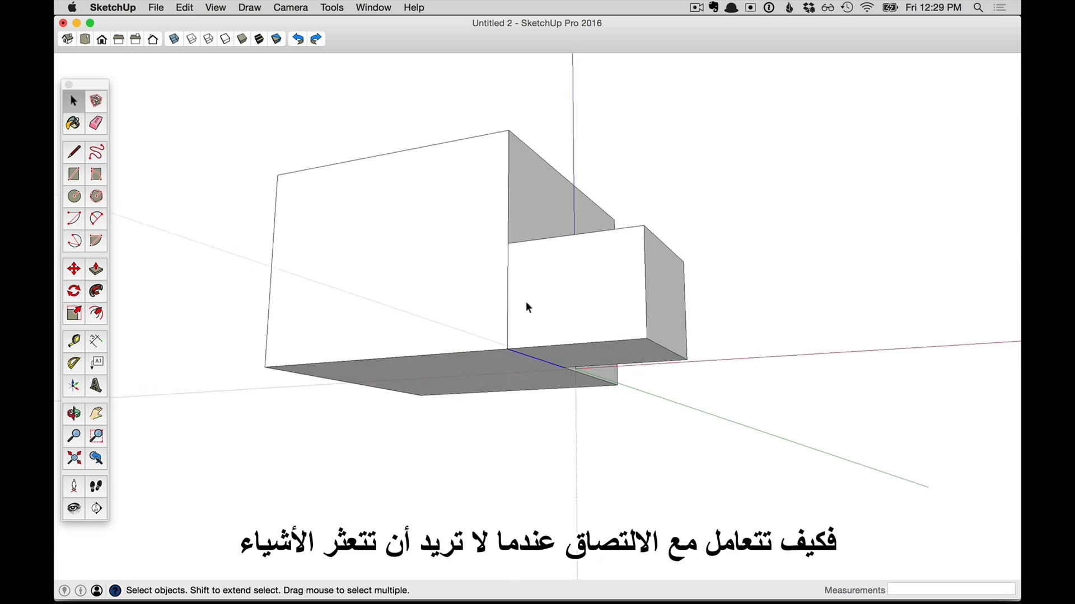
# - Undo the small box's move onto the large box, and make all of the small box's geometry a group
pyautogui.click(299, 41)
pyautogui.moveTo(483, 242); pyautogui.dragTo(465, 451, button='middle')
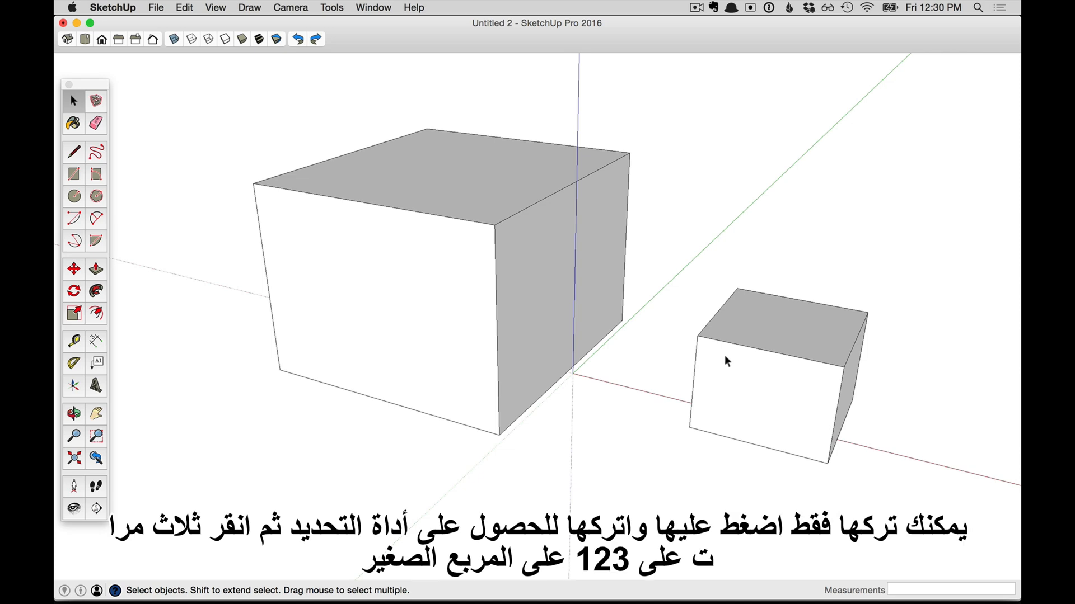
pyautogui.tripleClick(751, 385)
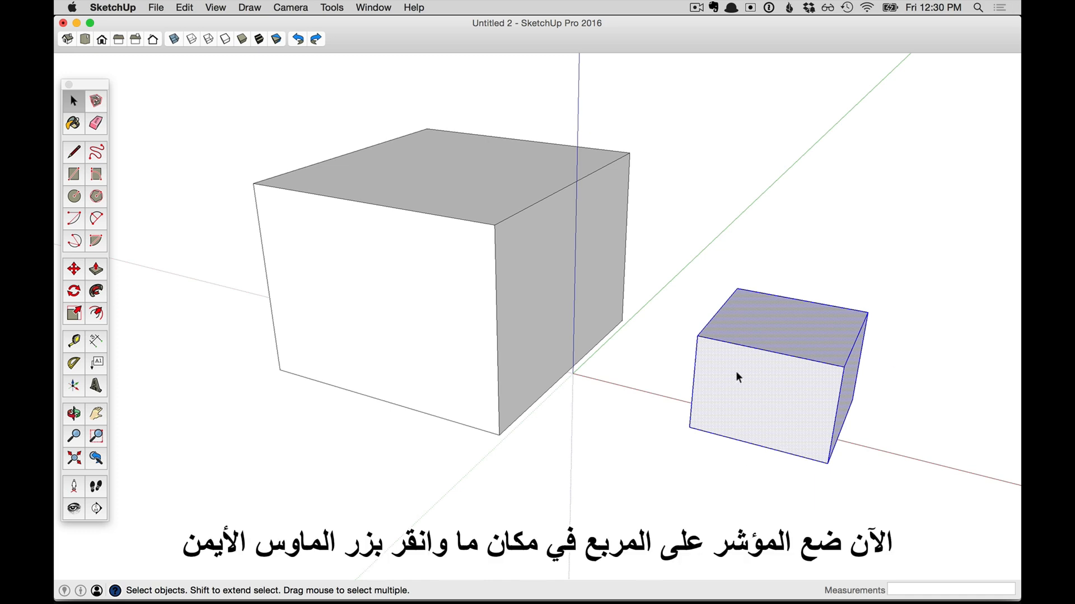
pyautogui.rightClick(752, 373)
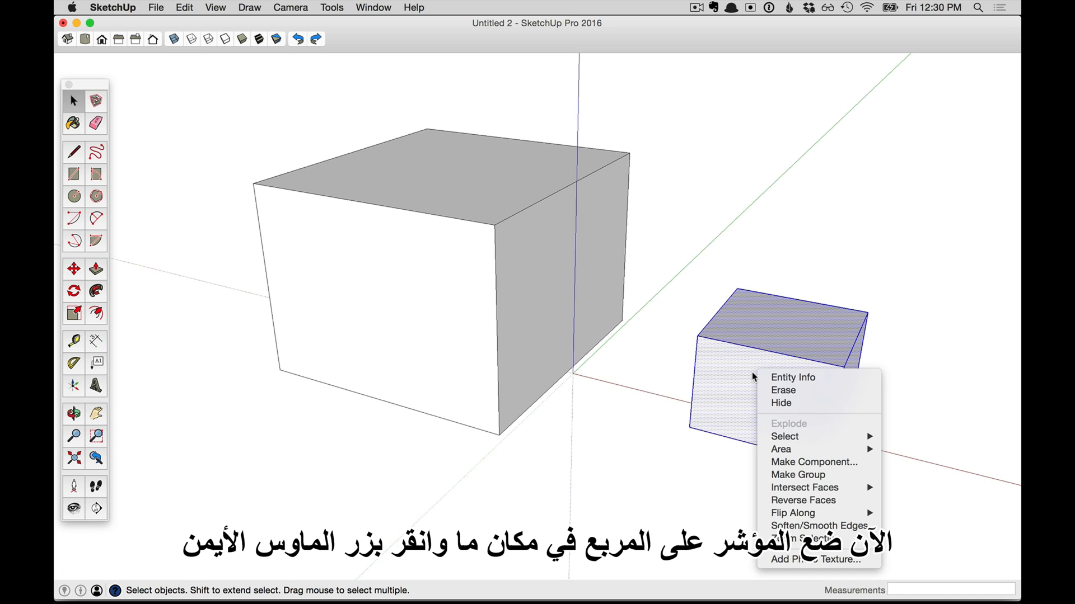
pyautogui.click(806, 476)
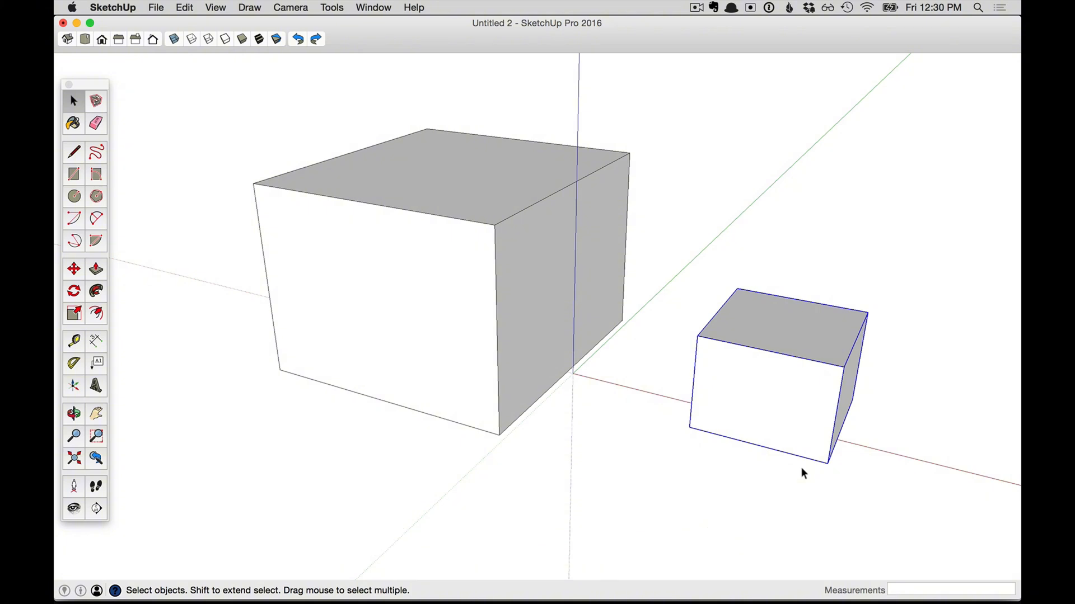
# - Move the grouped small box by its lower front corner endpoint onto the large box's nearest lower corner endpoint
pyautogui.press('m')
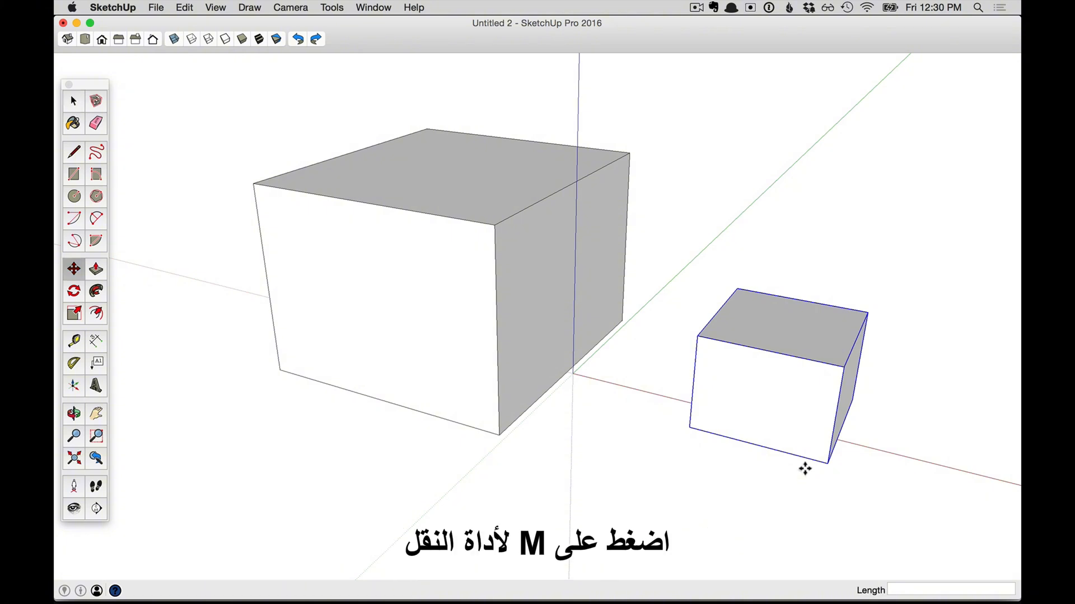
pyautogui.click(689, 428)
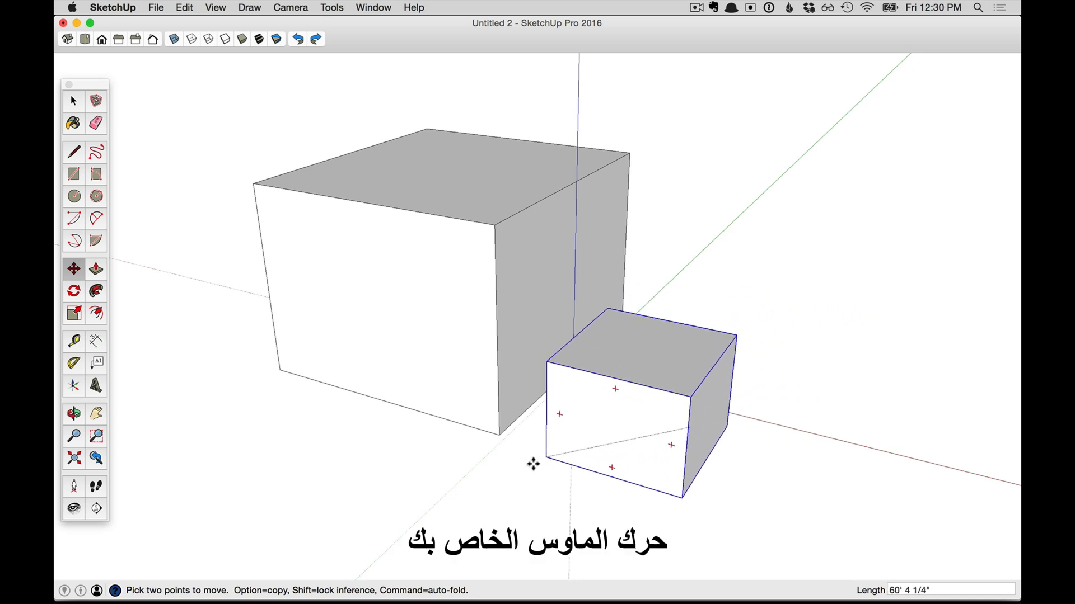
pyautogui.click(498, 435)
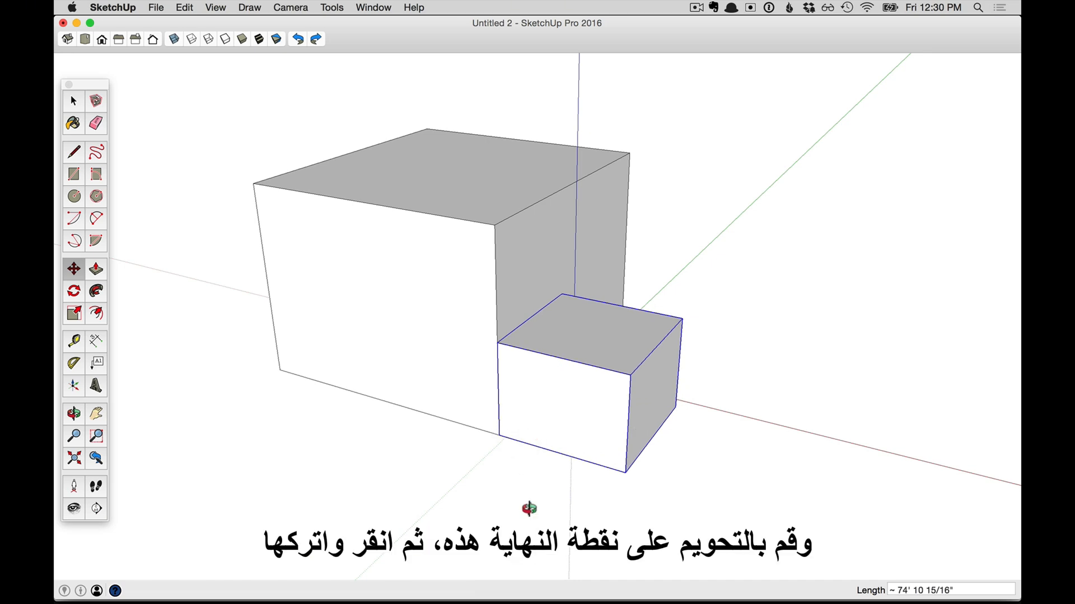
pyautogui.moveTo(501, 433); pyautogui.dragTo(545, 512, button='middle')
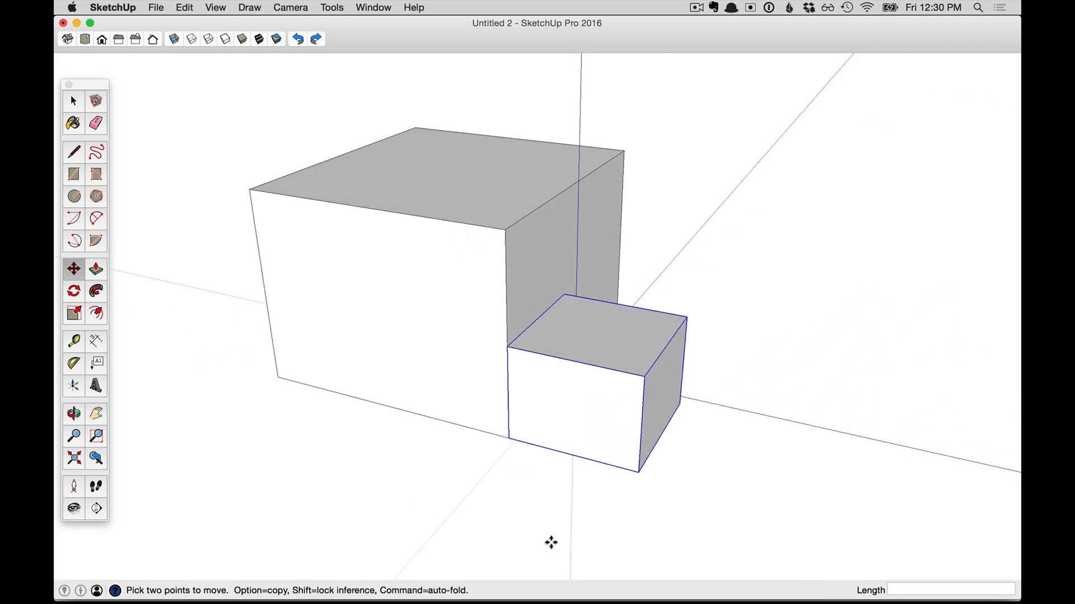
# - Move the grouped small box back away from the large box to a clear spot along the red axis
pyautogui.click(563, 409)
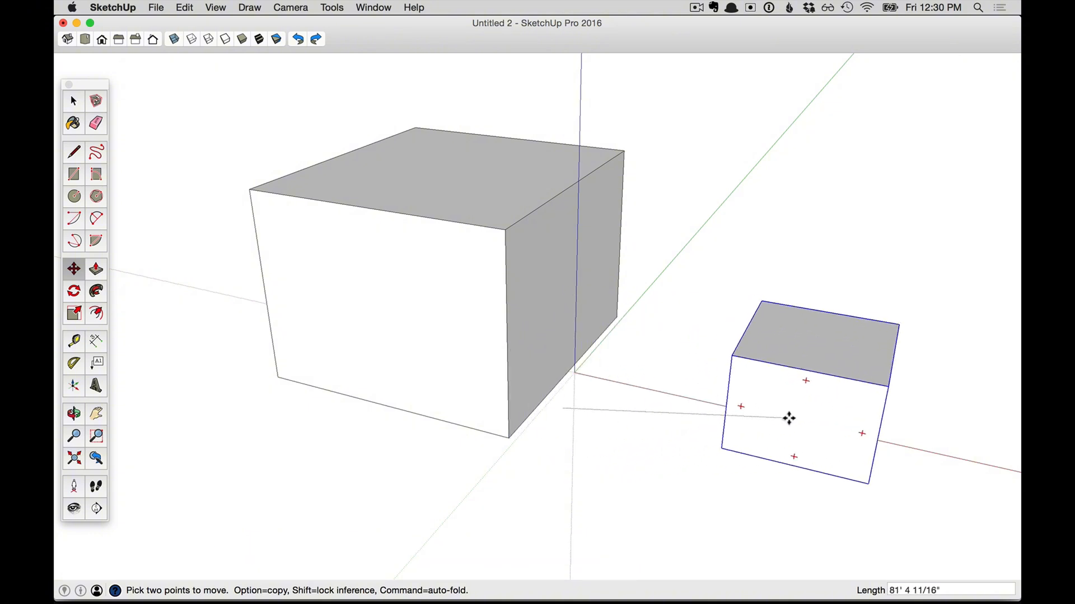
pyautogui.click(788, 418)
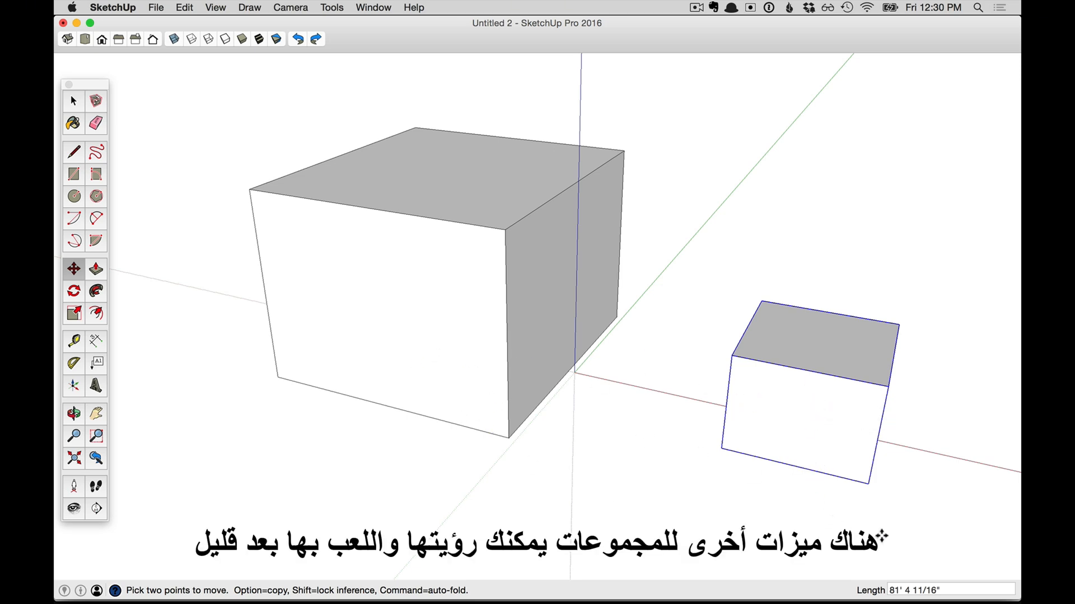
pyautogui.moveTo(826, 465)
pyautogui.mouseDown(button='middle')
pyautogui.moveTo(774, 432)
pyautogui.moveTo(832, 463)
pyautogui.mouseUp(button='middle')
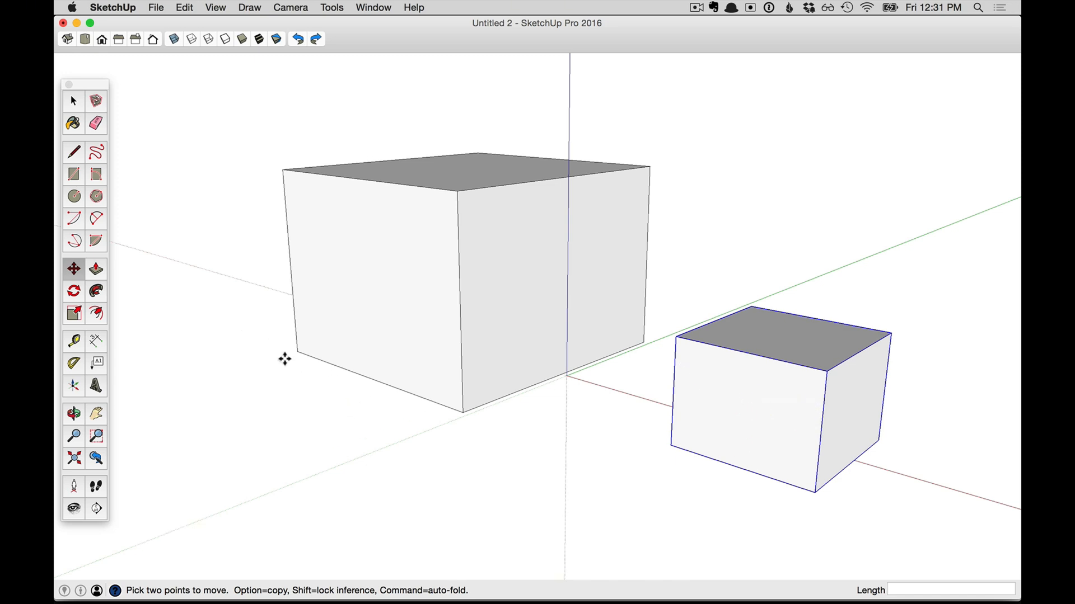
# - Draw a rectangle of about 41' 7" by 34' 6" on the large box's side face away from the grouped box
pyautogui.press('o')
pyautogui.moveTo(276, 295); pyautogui.dragTo(840, 288)
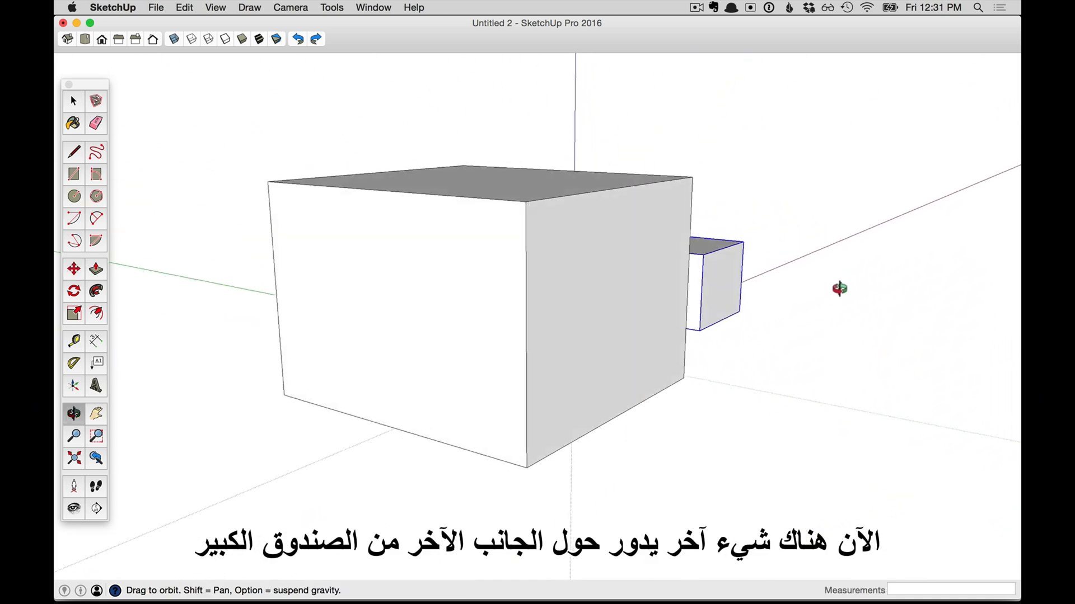
pyautogui.press('m')
pyautogui.press('r')
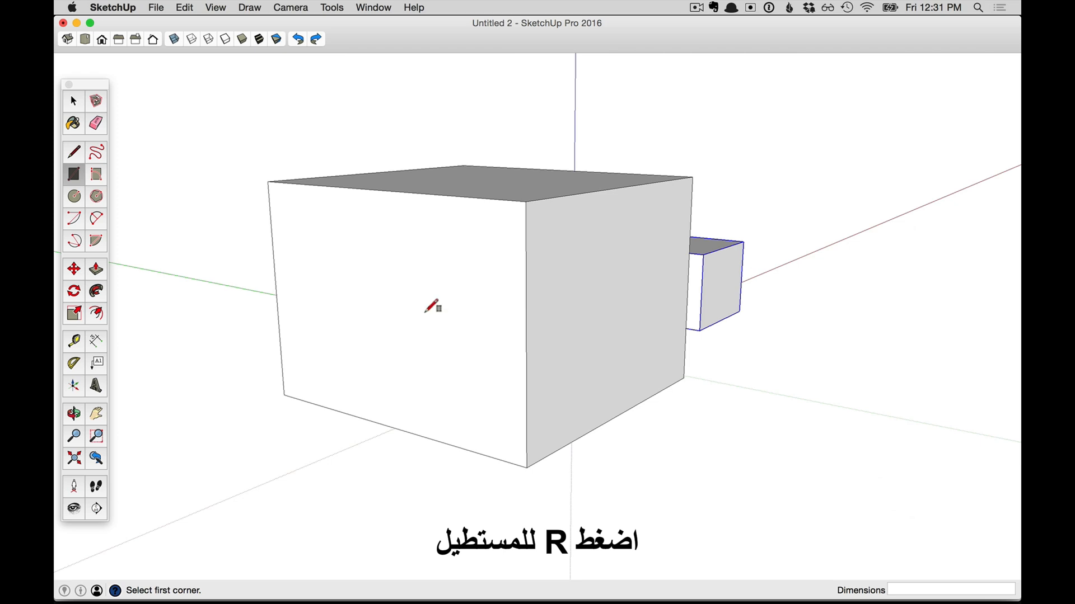
pyautogui.click(331, 254)
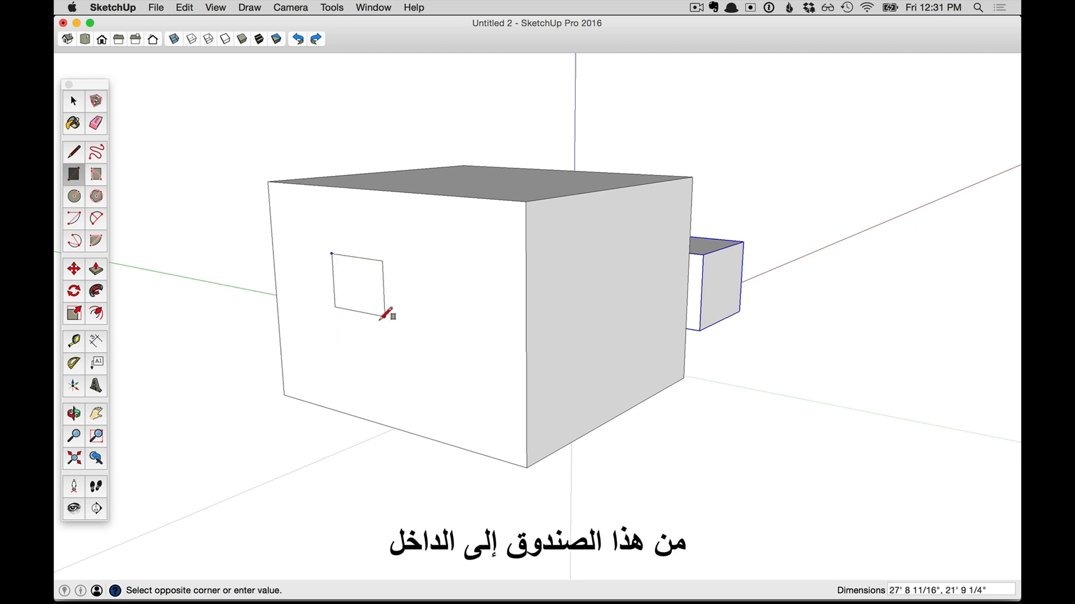
pyautogui.click(421, 367)
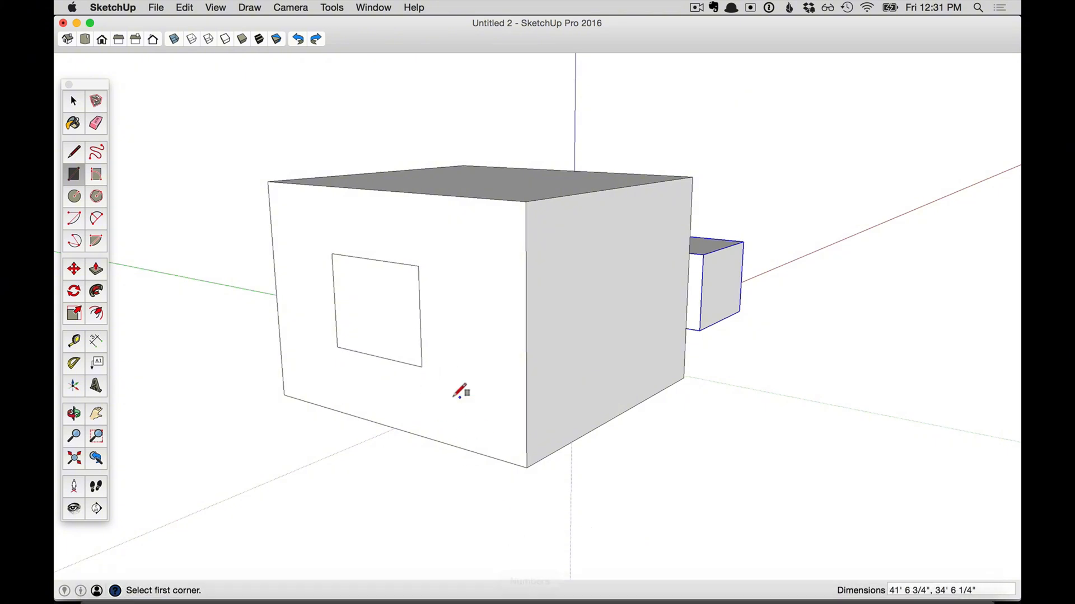
# - Push/Pull the new rectangle outward about 35' to form a projecting box on the large box's side
pyautogui.press('p')
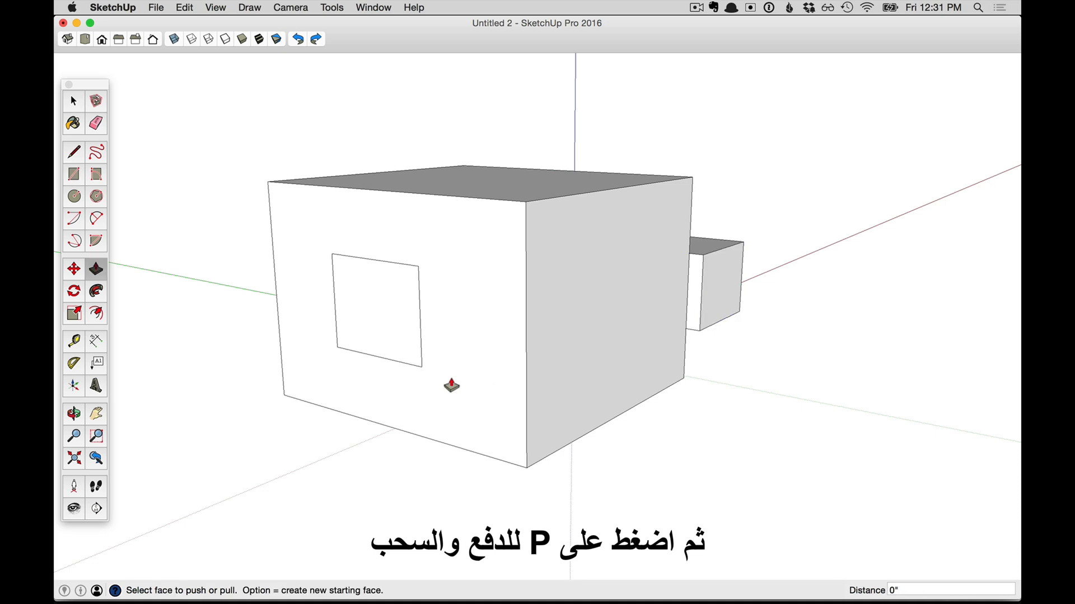
pyautogui.click(377, 296)
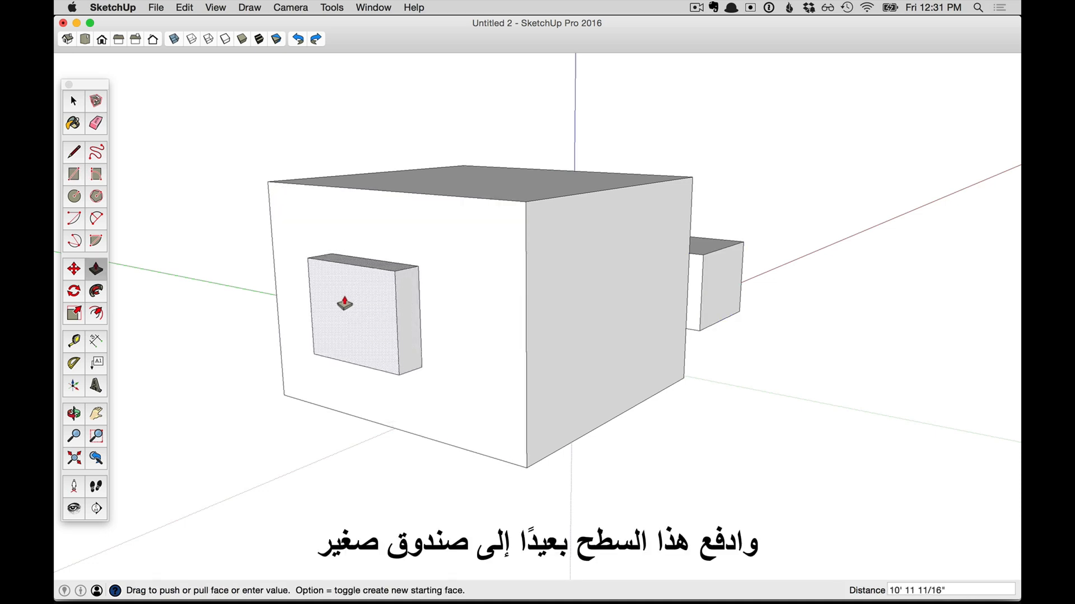
pyautogui.click(297, 315)
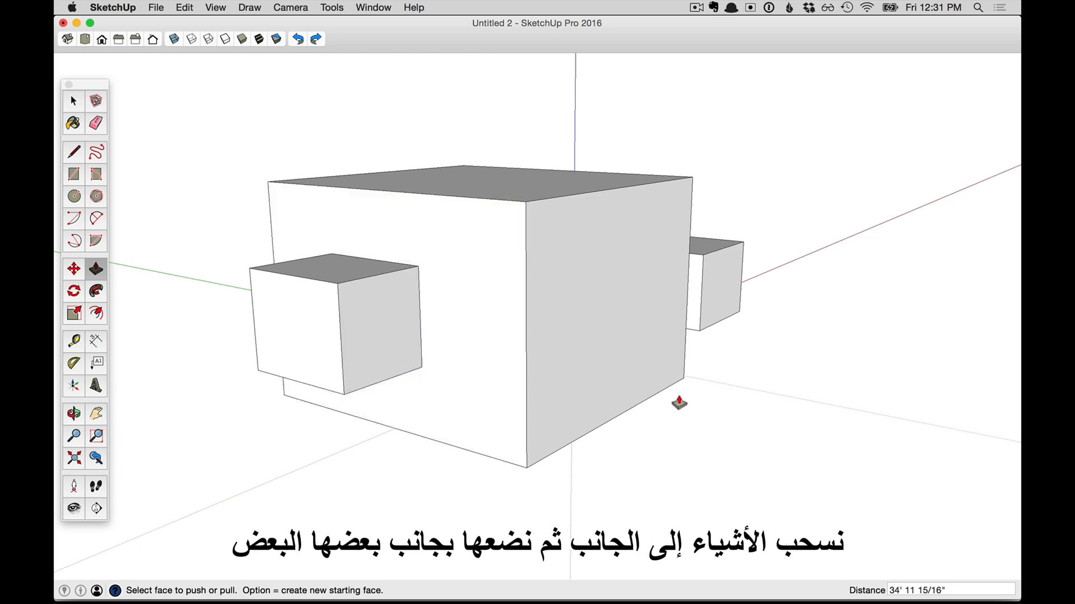
# - Try to isolate the projecting box by selecting all geometry connected to its front face, and clear the selection
pyautogui.moveTo(681, 405); pyautogui.dragTo(577, 423, button='middle')
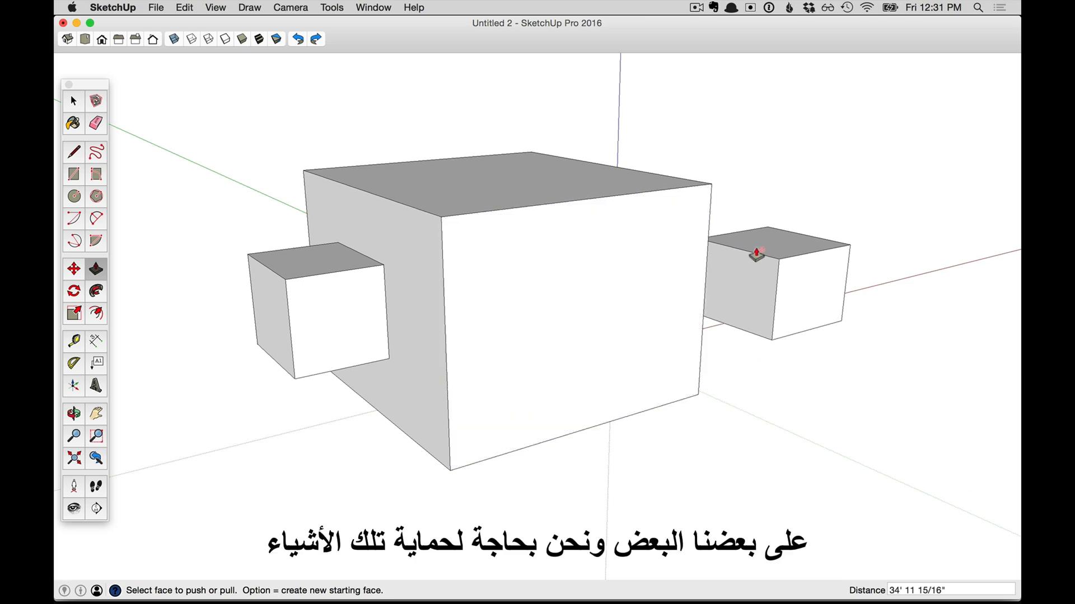
pyautogui.moveTo(348, 343); pyautogui.dragTo(385, 169, button='middle')
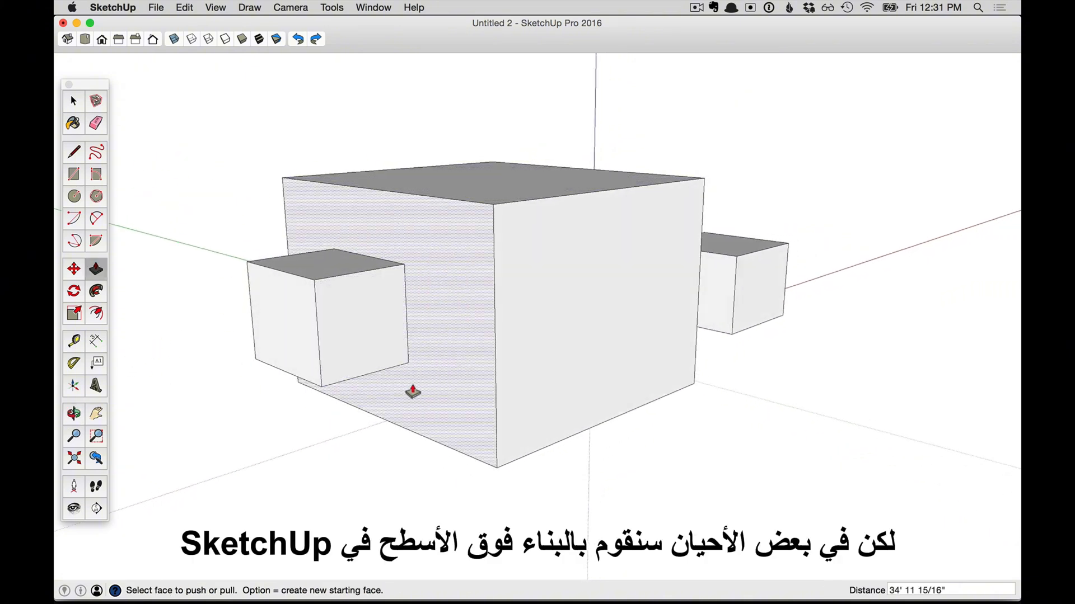
pyautogui.moveTo(437, 328); pyautogui.dragTo(563, 313, button='middle')
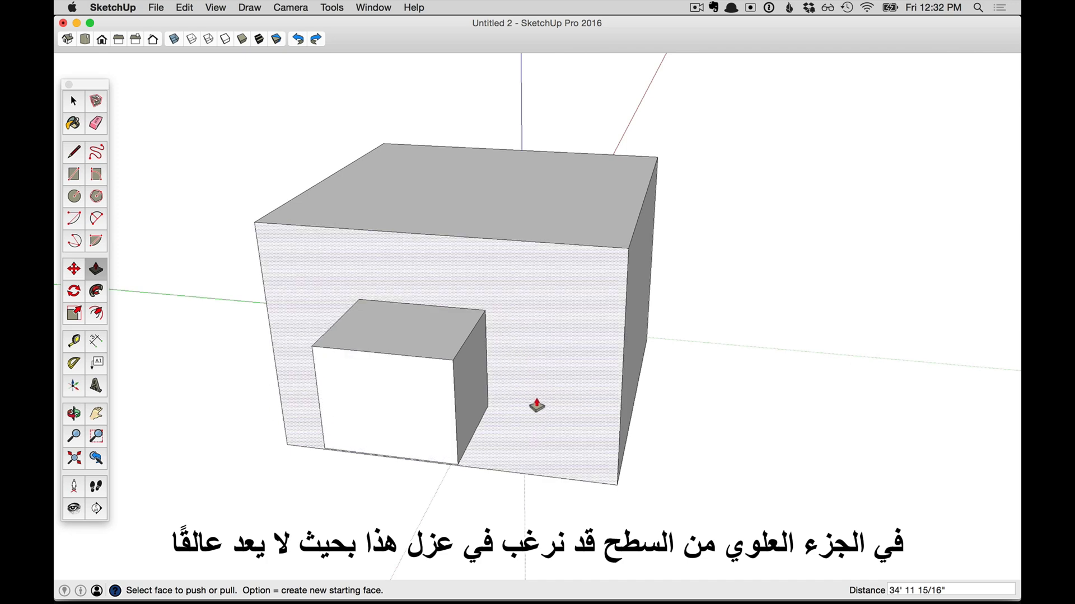
pyautogui.moveTo(536, 405); pyautogui.dragTo(560, 366, button='middle')
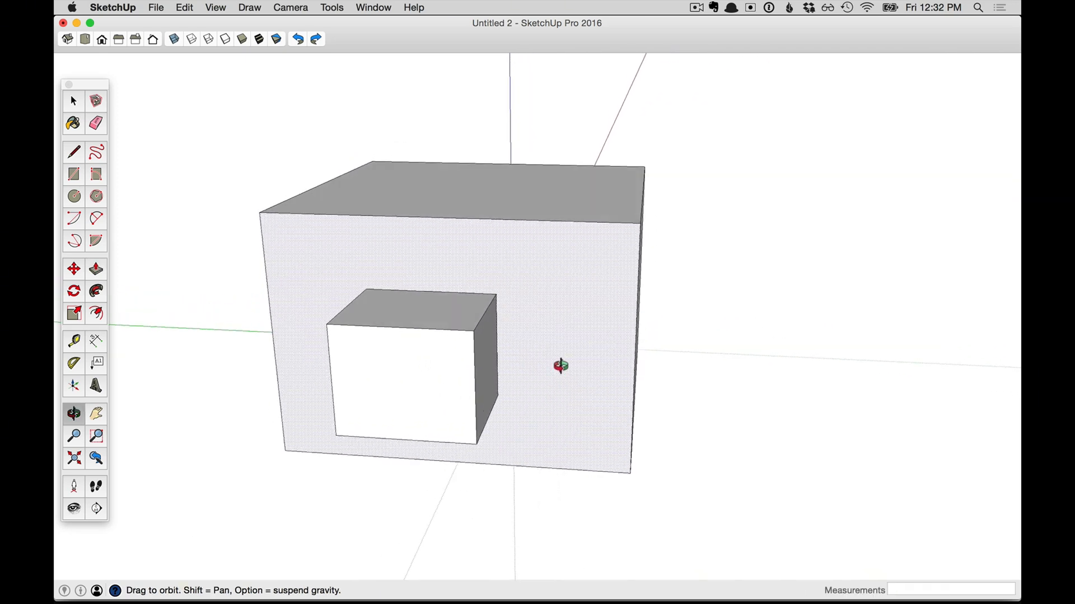
pyautogui.press('space')
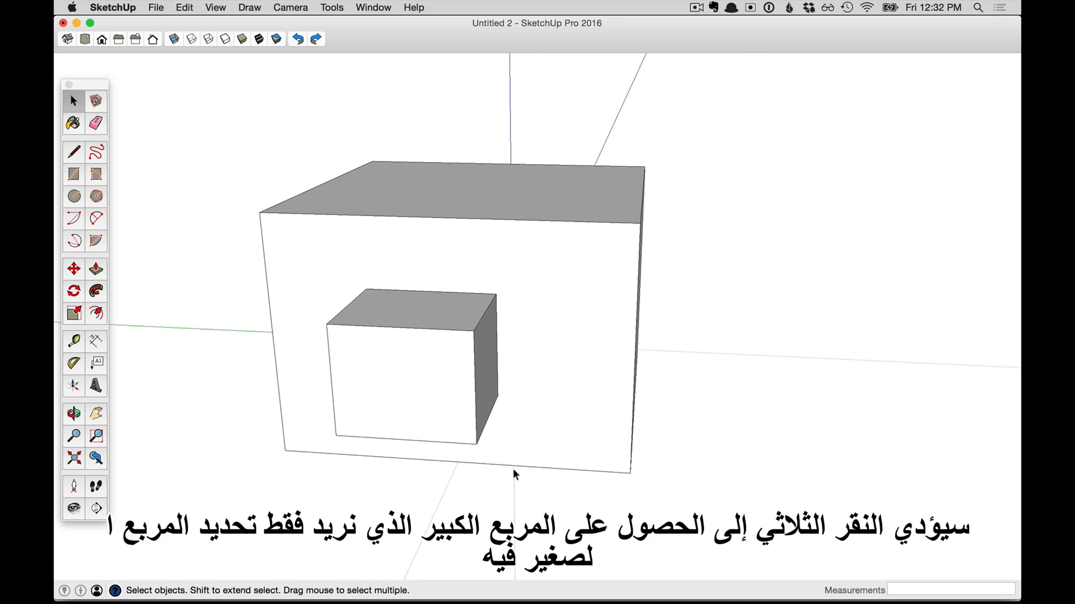
pyautogui.tripleClick(418, 368)
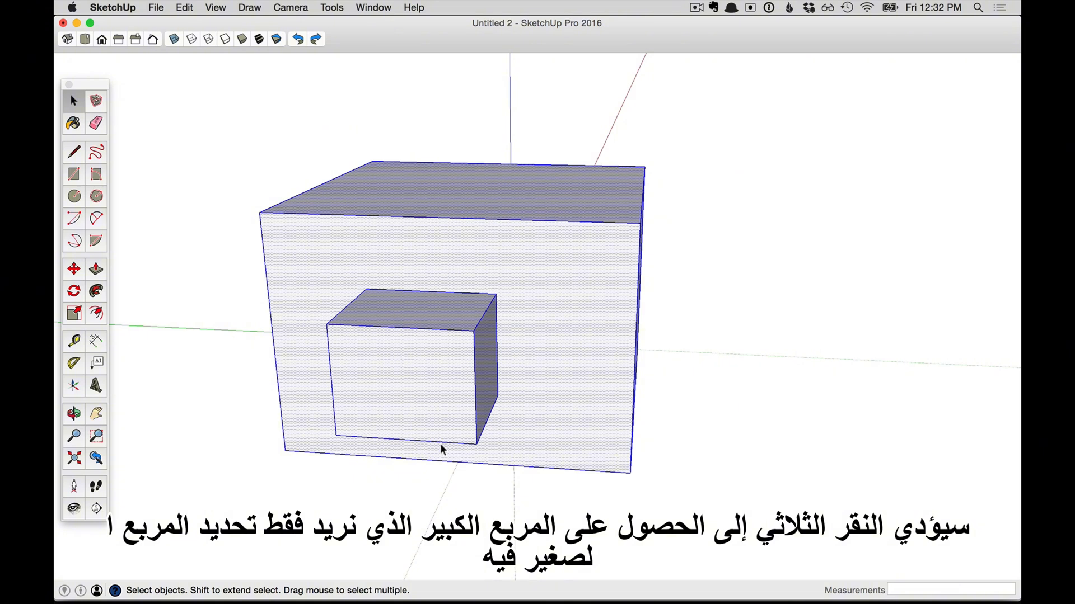
pyautogui.click(211, 291)
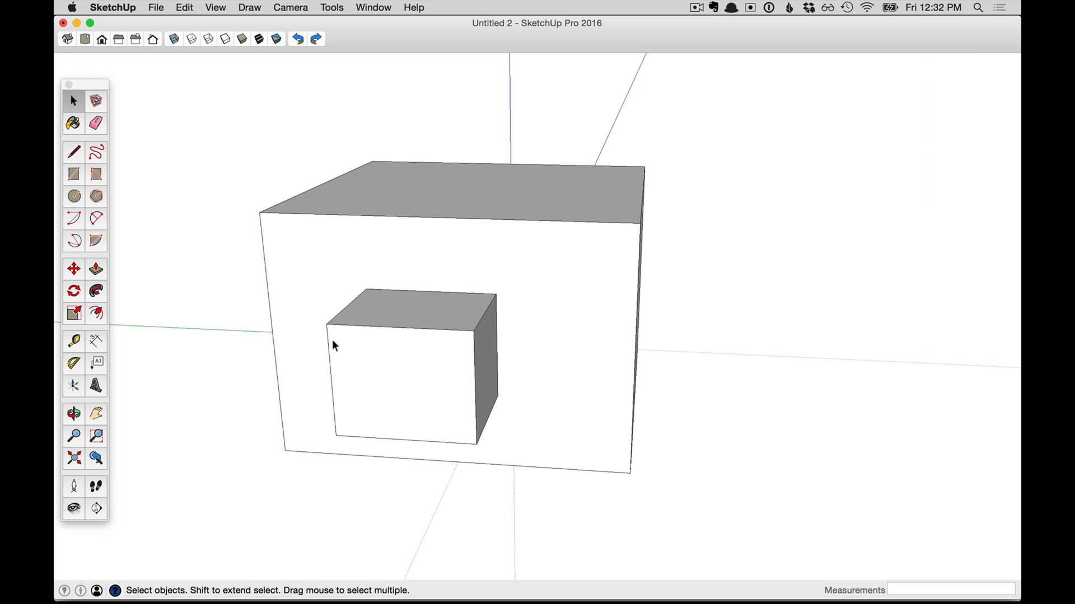
# - Viewing the model steeply from above, select only the projecting box with an enclosing window, and clear the selection
pyautogui.press('o')
pyautogui.moveTo(305, 295); pyautogui.dragTo(371, 446)
pyautogui.press('space')
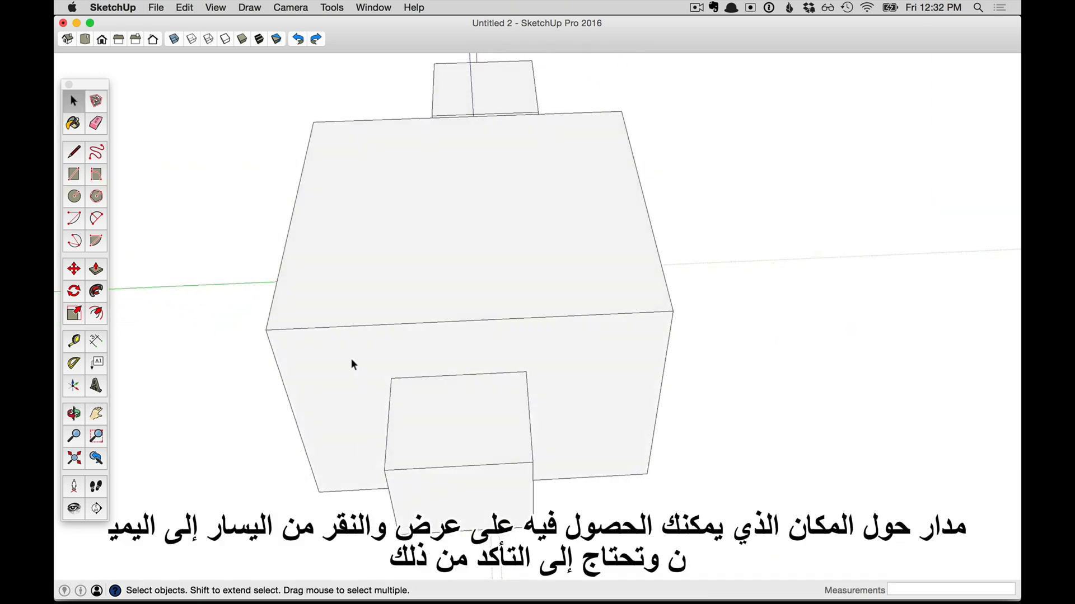
pyautogui.moveTo(354, 359)
pyautogui.mouseDown()
pyautogui.moveTo(453, 437)
pyautogui.moveTo(451, 396)
pyautogui.moveTo(515, 442)
pyautogui.moveTo(538, 488)
pyautogui.moveTo(515, 468)
pyautogui.moveTo(563, 537)
pyautogui.moveTo(446, 384)
pyautogui.moveTo(567, 555)
pyautogui.mouseUp()
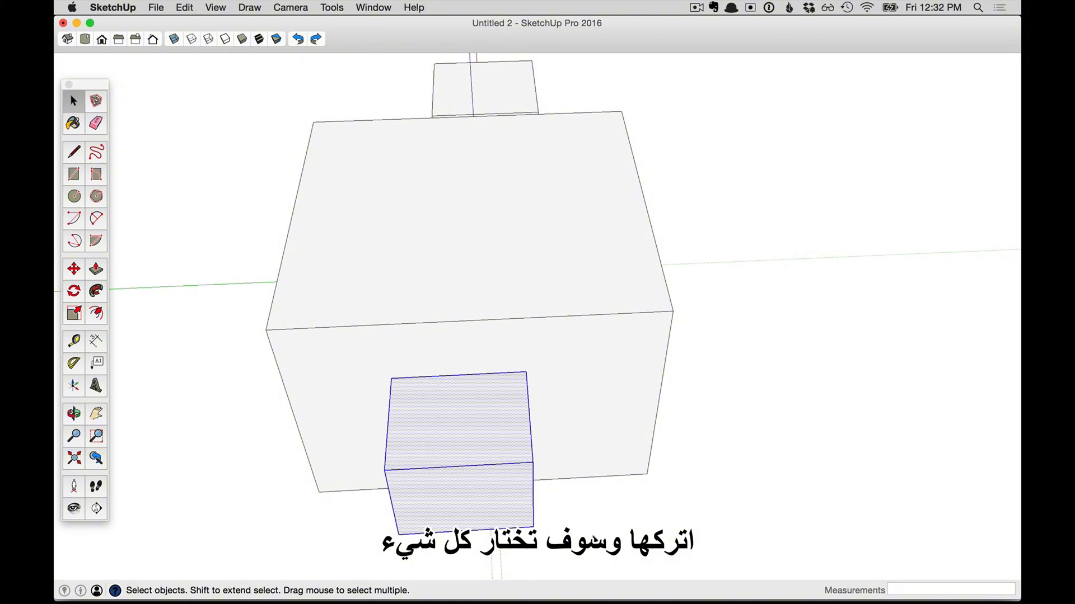
pyautogui.click(616, 492)
# - Try window-selecting the projecting box from a low angle, check for extra edges behind it, and clear the selection
pyautogui.moveTo(630, 439); pyautogui.dragTo(348, 281, button='middle')
pyautogui.moveTo(220, 154); pyautogui.dragTo(472, 492)
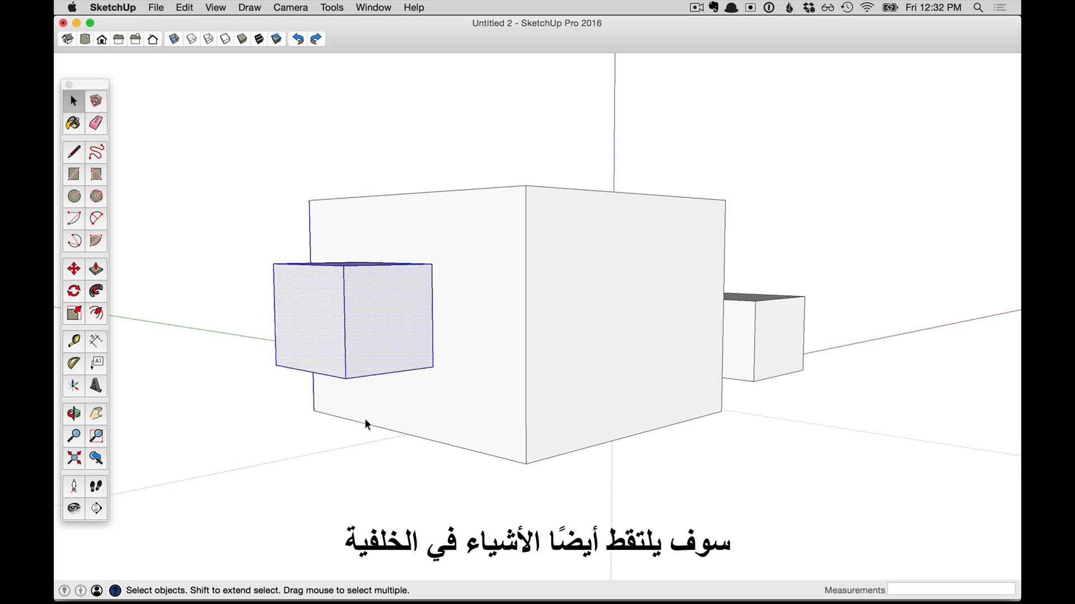
pyautogui.moveTo(365, 418); pyautogui.dragTo(639, 413, button='middle')
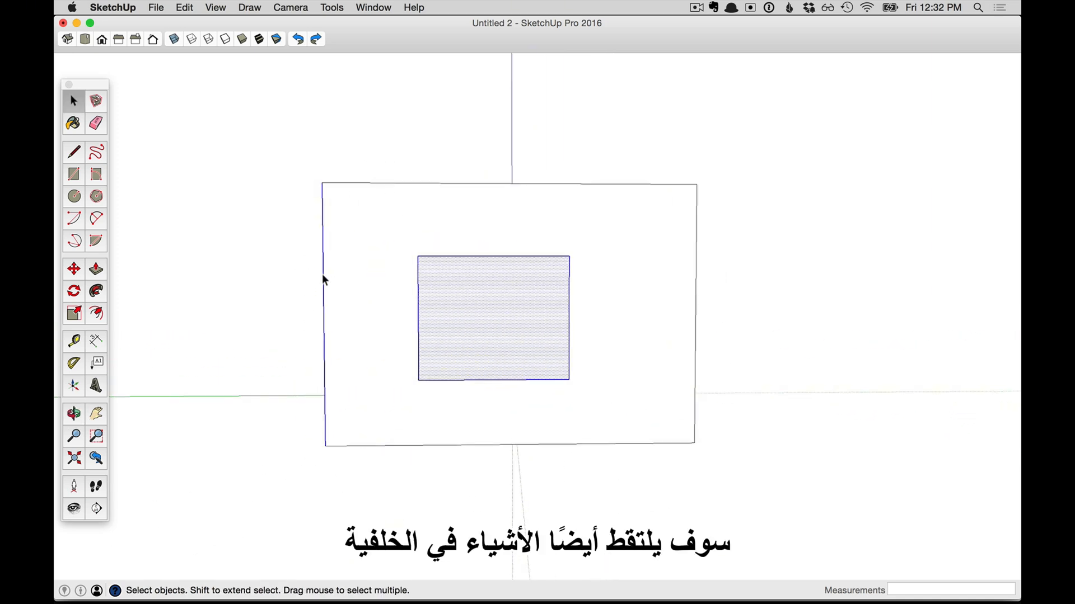
pyautogui.click(259, 286)
# - Window-select the projecting box from above, and check the large box's face and upper edge by selecting each individually
pyautogui.moveTo(348, 432); pyautogui.dragTo(406, 365, button='middle')
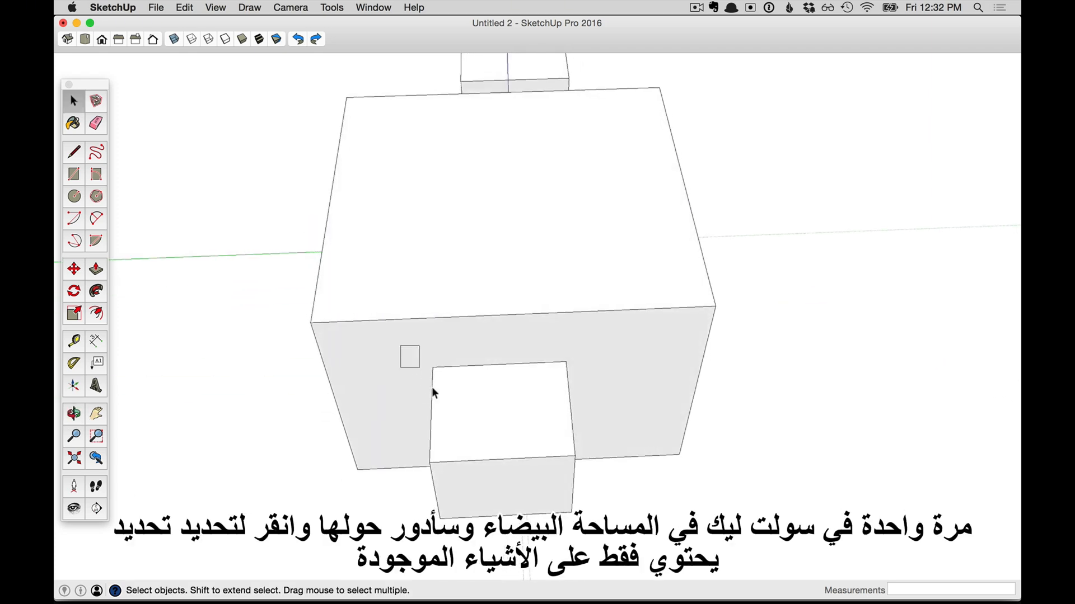
pyautogui.moveTo(434, 392)
pyautogui.mouseDown()
pyautogui.moveTo(515, 480)
pyautogui.moveTo(592, 524)
pyautogui.moveTo(600, 544)
pyautogui.mouseUp()
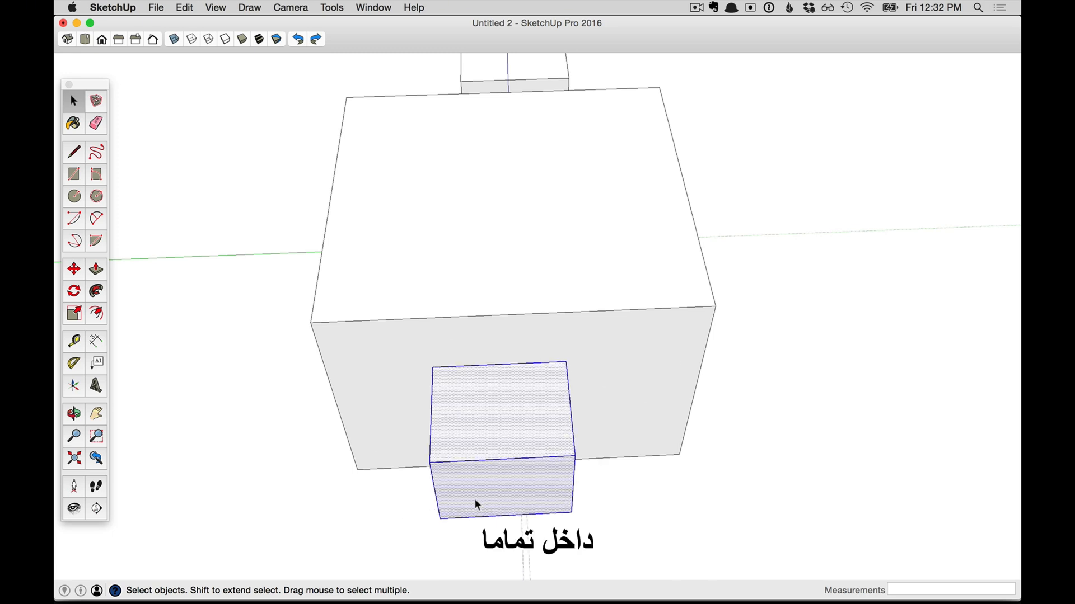
pyautogui.click(385, 352)
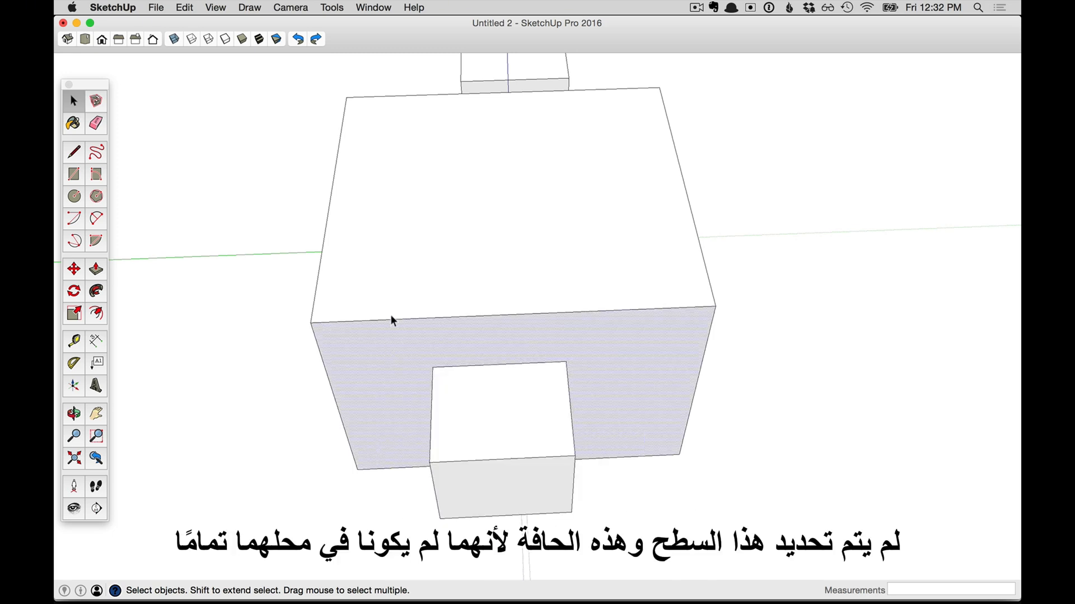
pyautogui.click(390, 315)
pyautogui.click(276, 361)
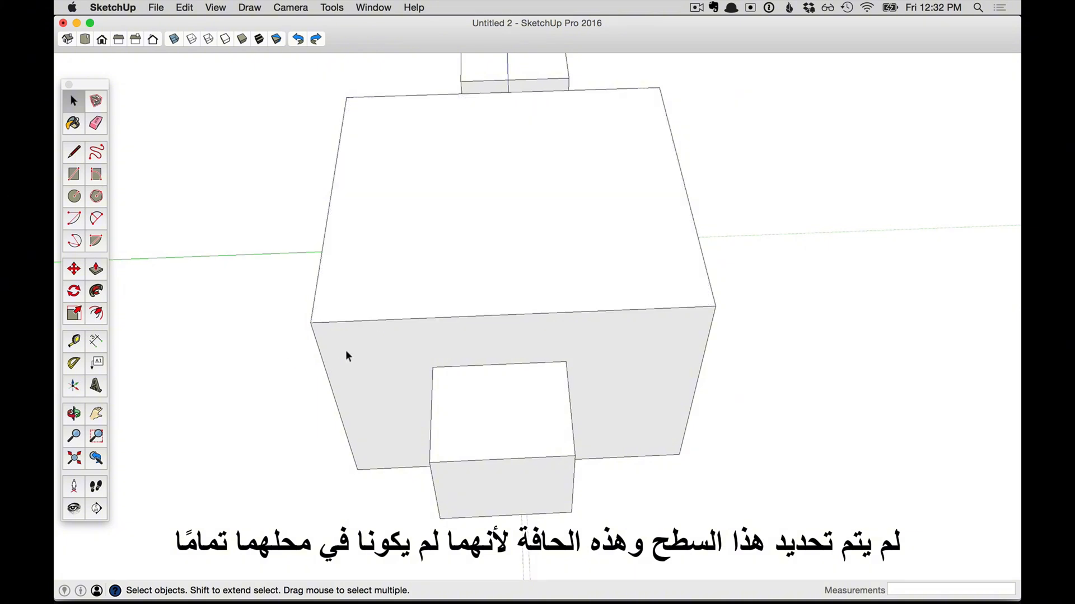
# - Window-select the box projecting from the large box's face and make it a group
pyautogui.moveTo(381, 324); pyautogui.dragTo(636, 551)
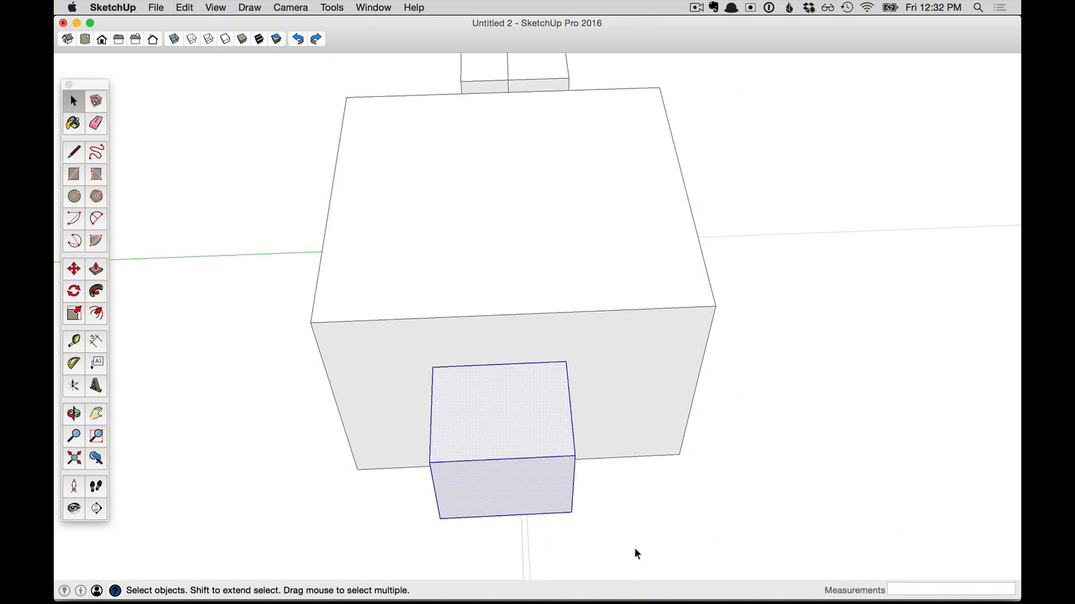
pyautogui.rightClick(509, 414)
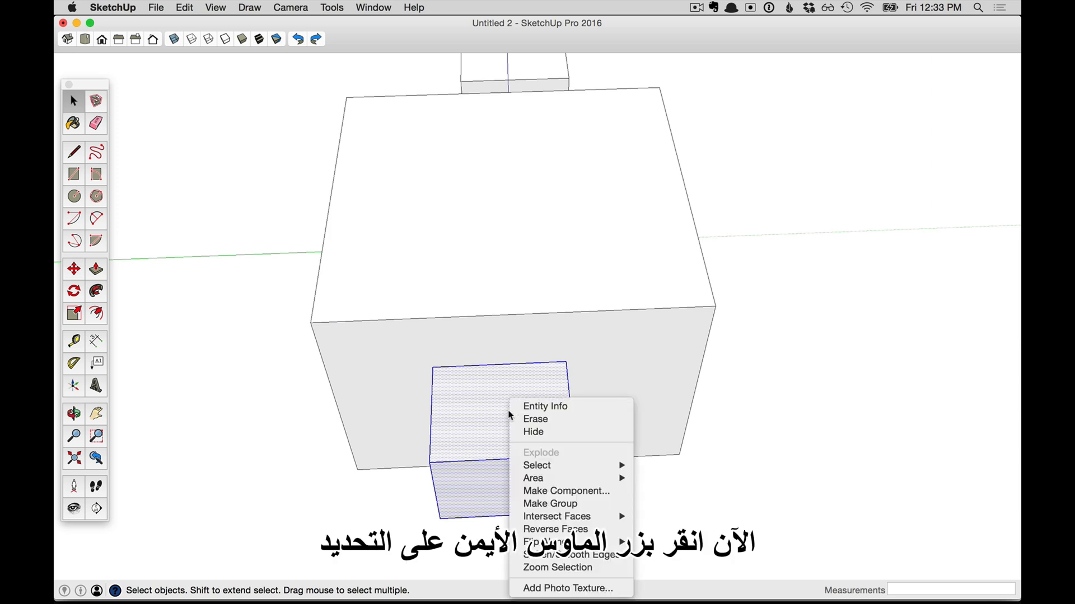
pyautogui.click(570, 505)
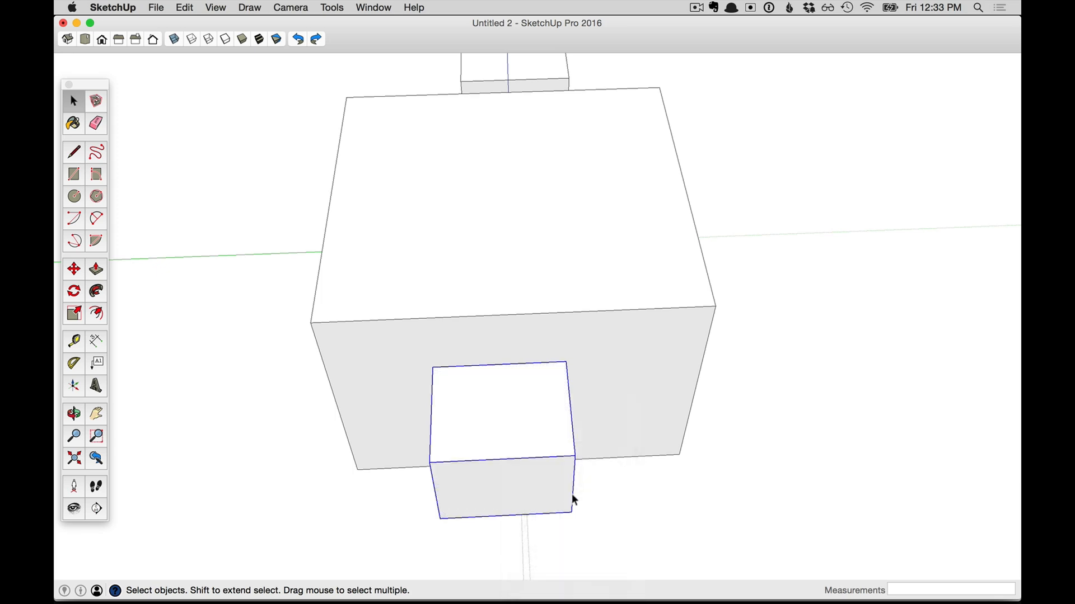
# - Try to move the grouped box away from the large box's face, starting from its lower corner, and cancel the move
pyautogui.moveTo(604, 477); pyautogui.dragTo(282, 265, button='middle')
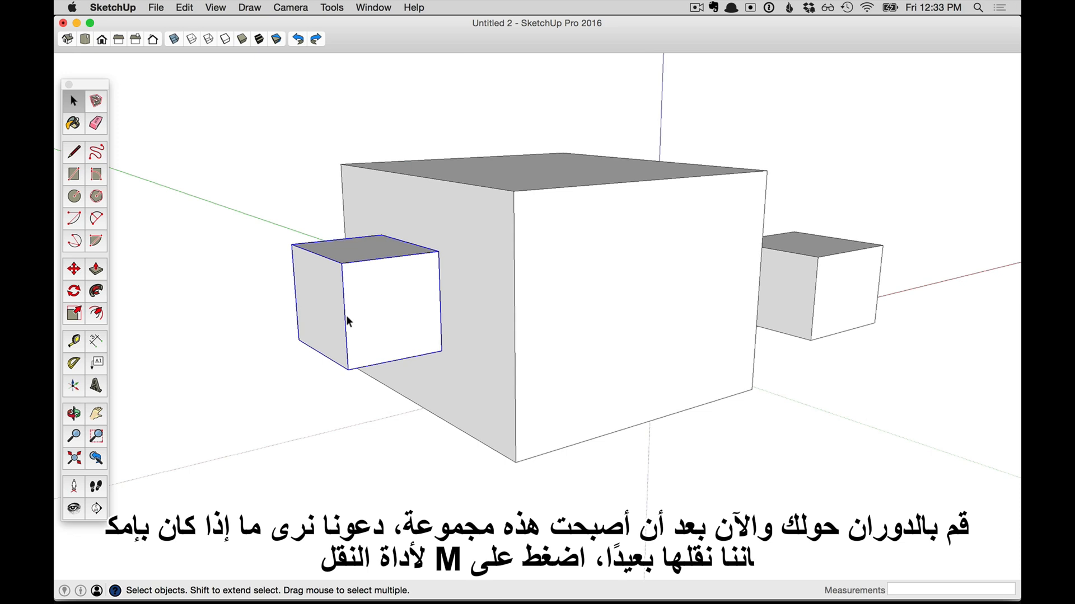
pyautogui.press('m')
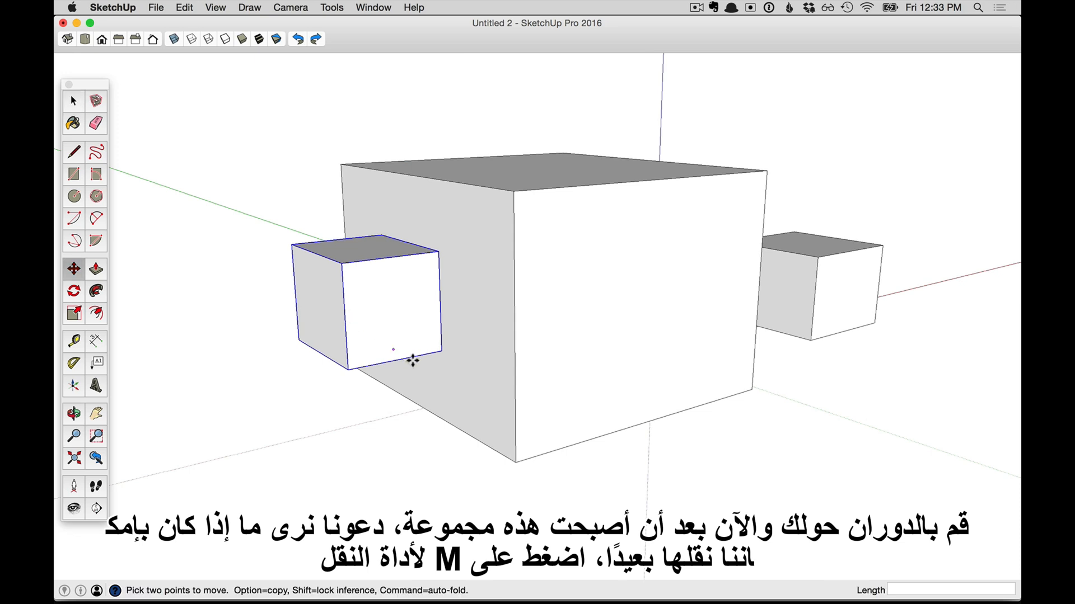
pyautogui.click(440, 351)
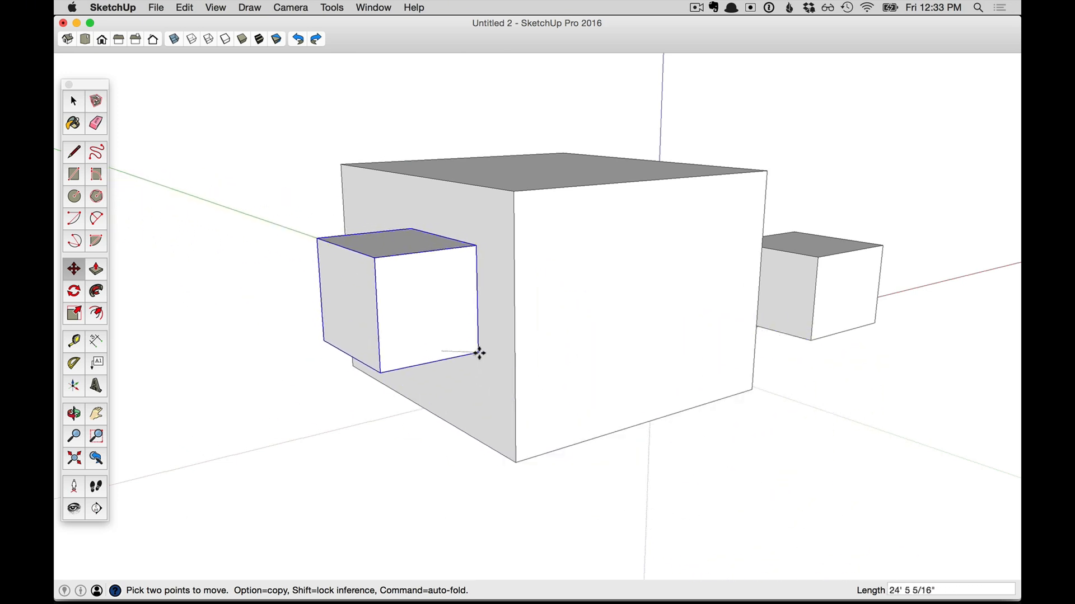
pyautogui.press('Escape')
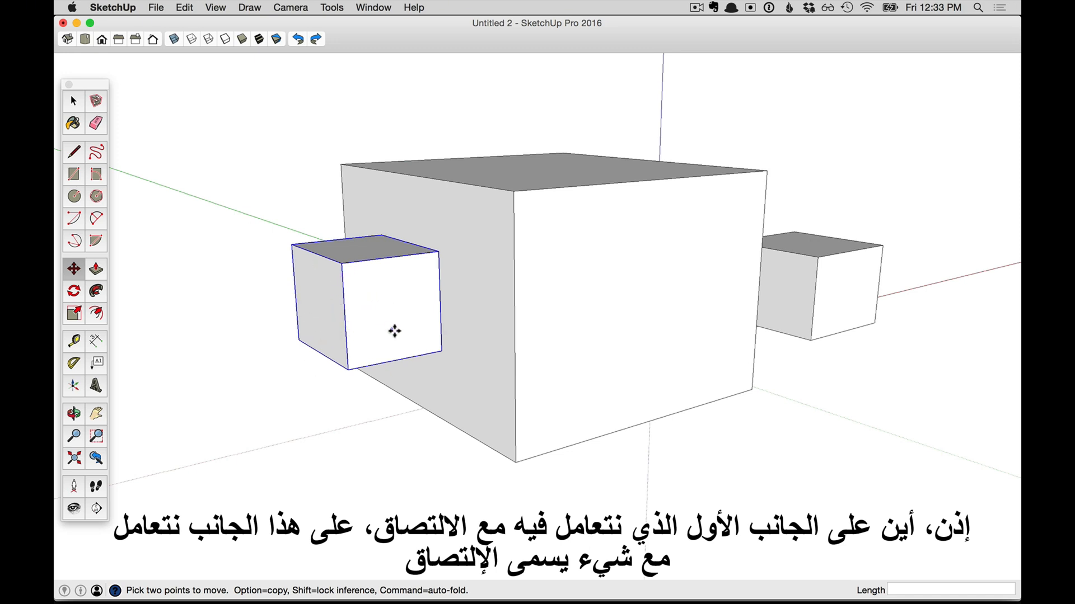
# - Unglue the grouped box and move it about 42' 10" away from the large box along the red axis
pyautogui.rightClick(391, 295)
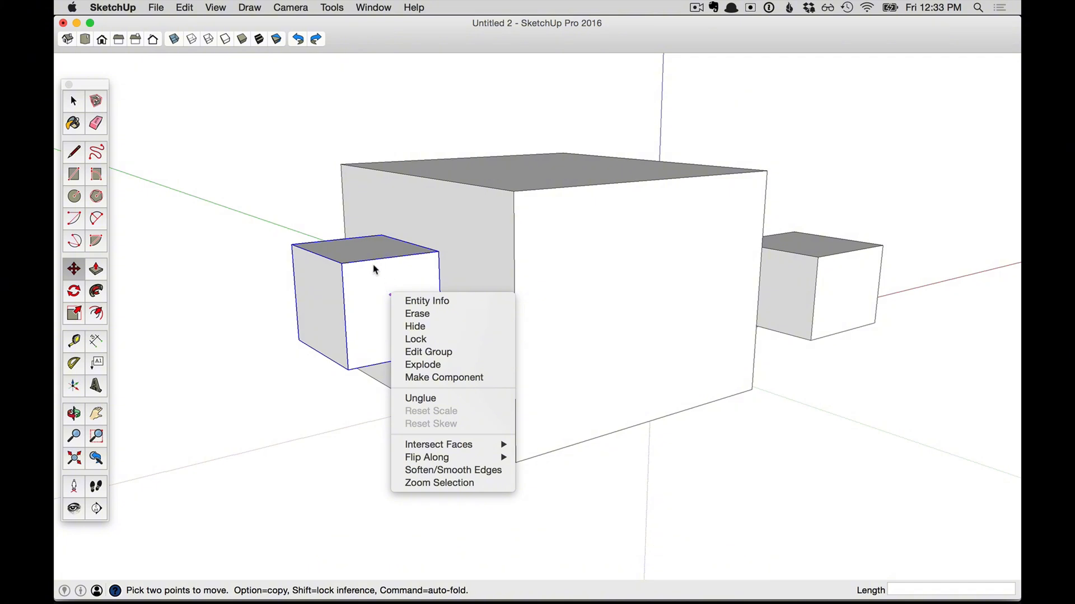
pyautogui.click(429, 399)
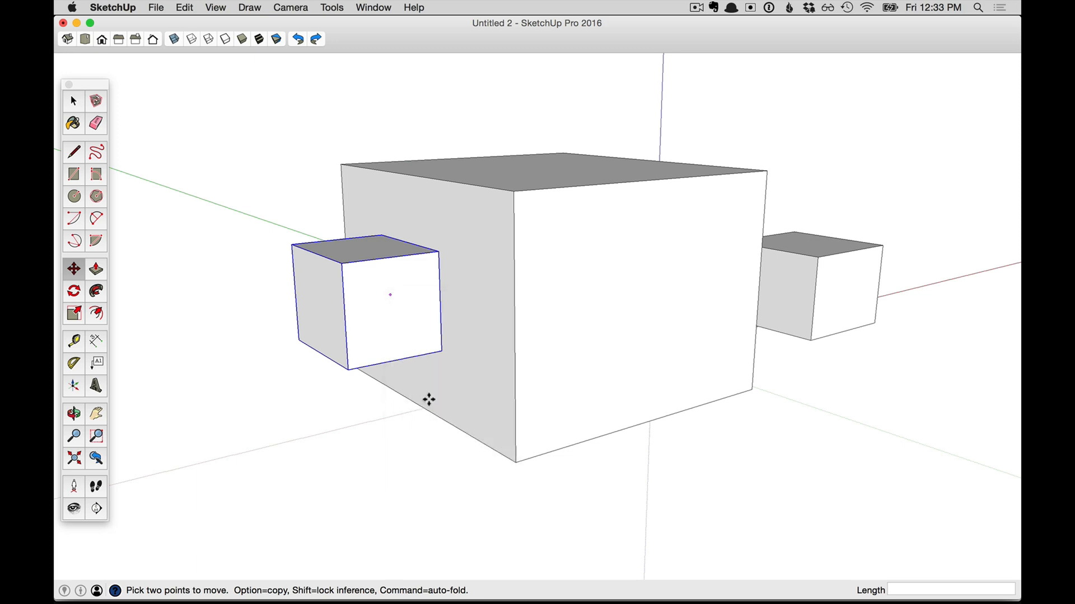
pyautogui.click(439, 350)
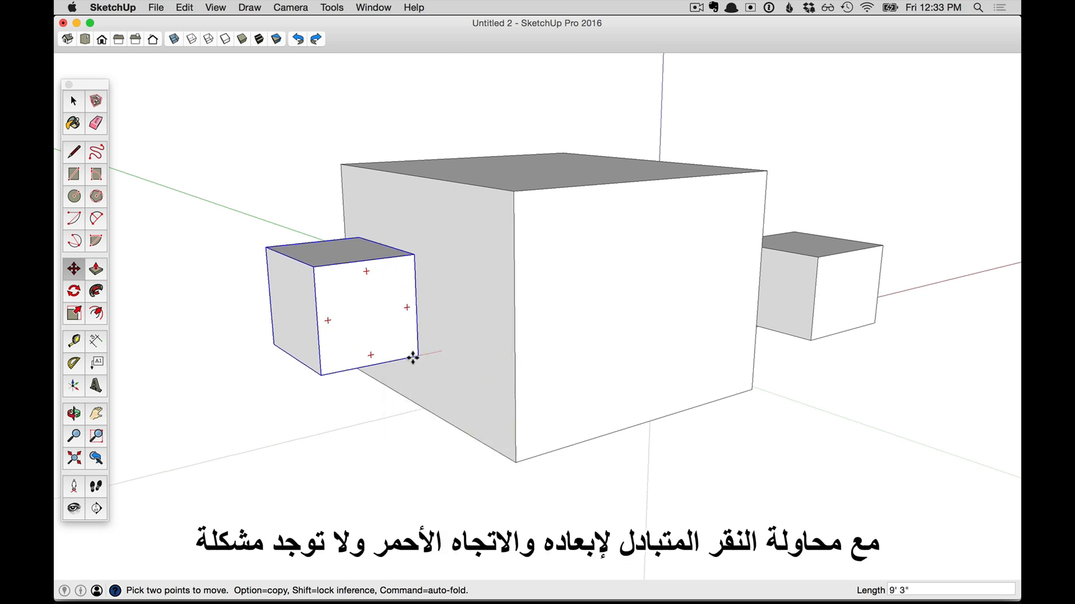
pyautogui.click(326, 379)
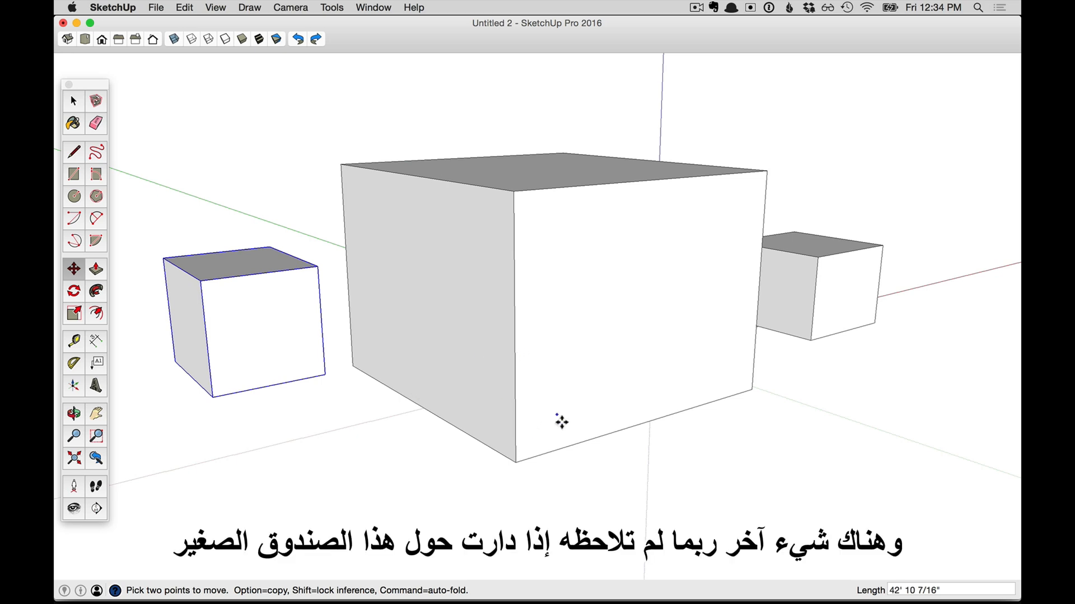
# - Examine the side of the separated small box that was attached to the large box, and compare the large box's matching face
pyautogui.press('o')
pyautogui.moveTo(553, 421); pyautogui.dragTo(291, 398)
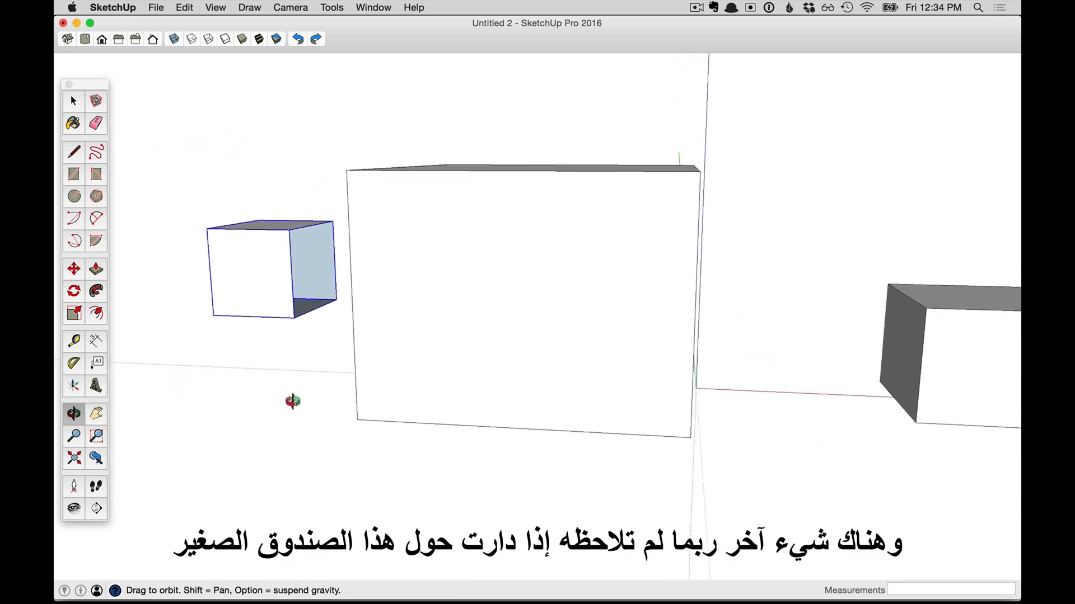
pyautogui.press('m')
pyautogui.press('q')
pyautogui.press('o')
pyautogui.moveTo(287, 293); pyautogui.dragTo(614, 355)
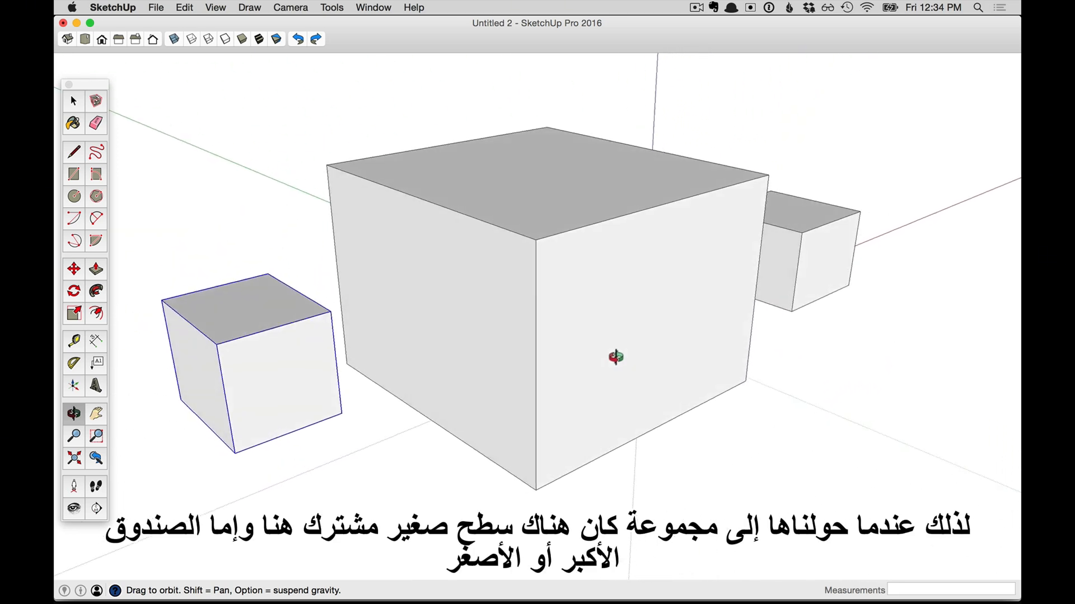
pyautogui.press('m')
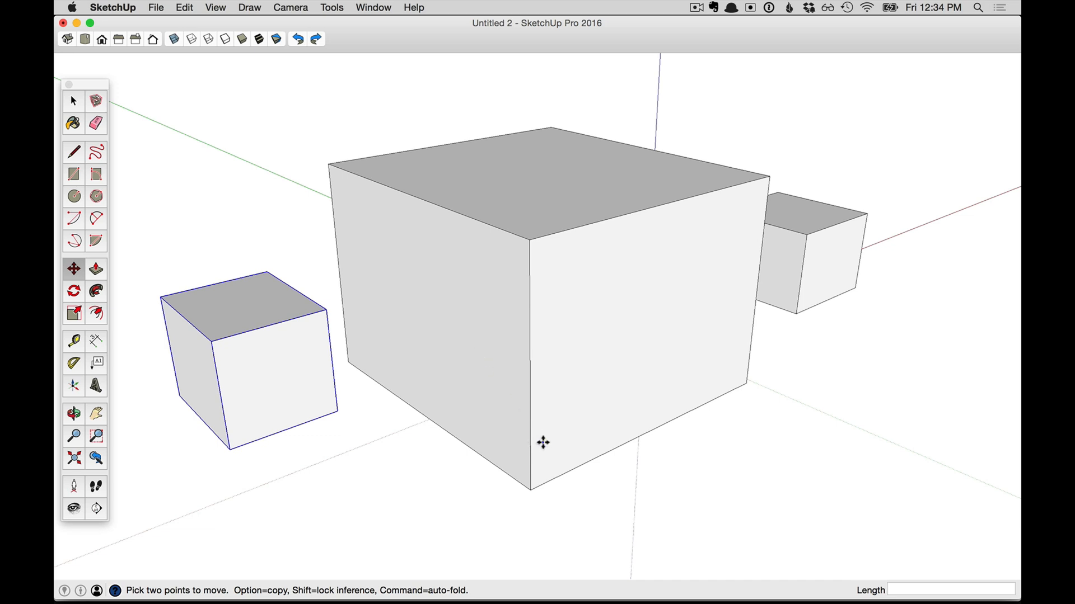
# - Open the small box's group for editing and cap its open side with a rectangle drawn between opposite corners
pyautogui.moveTo(542, 441); pyautogui.dragTo(251, 386, button='middle')
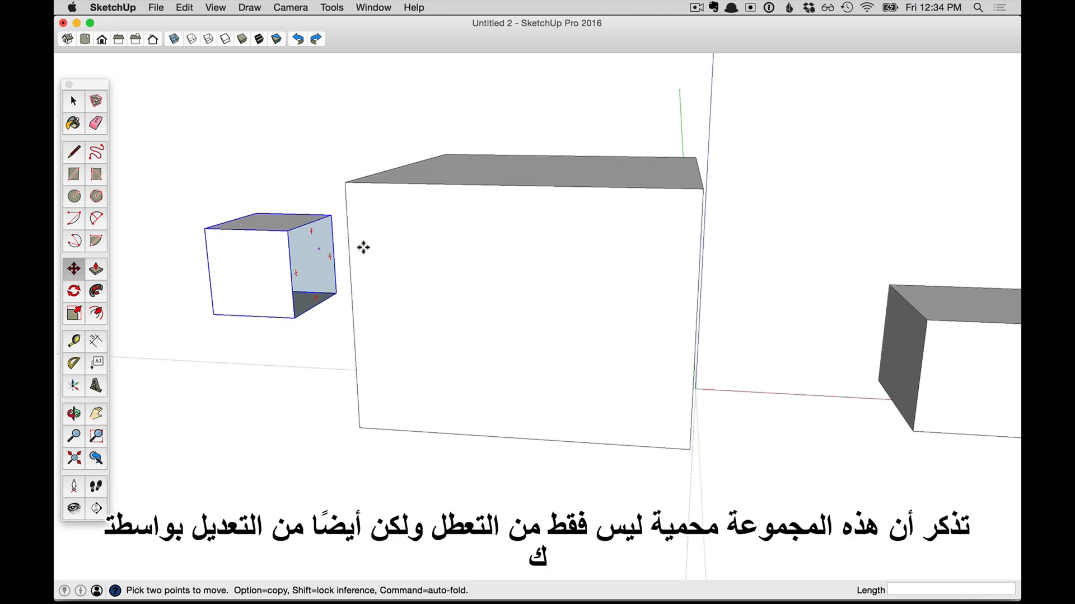
pyautogui.rightClick(281, 245)
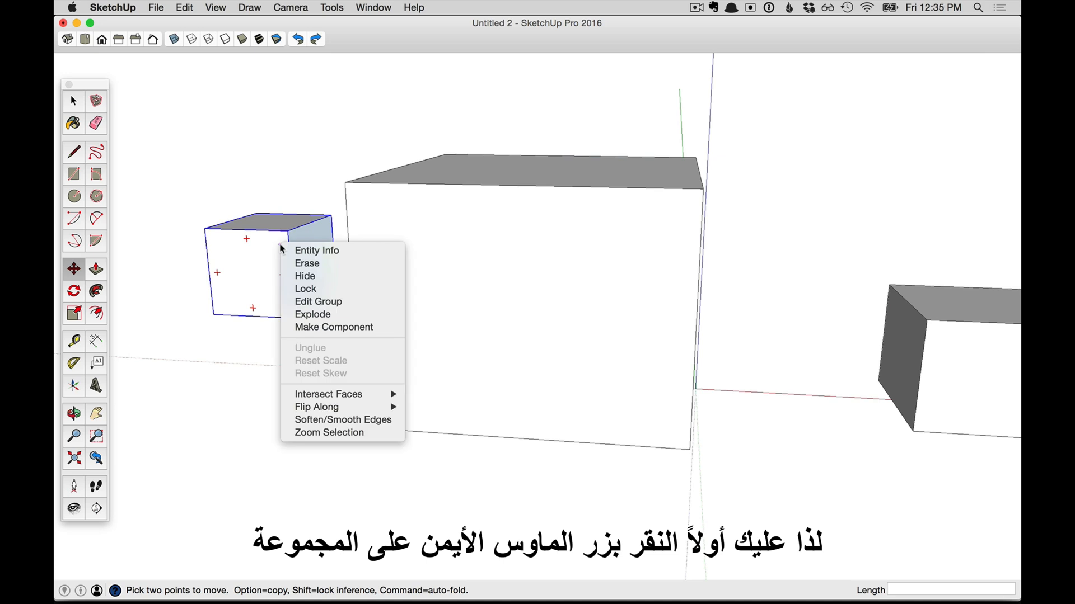
pyautogui.click(314, 302)
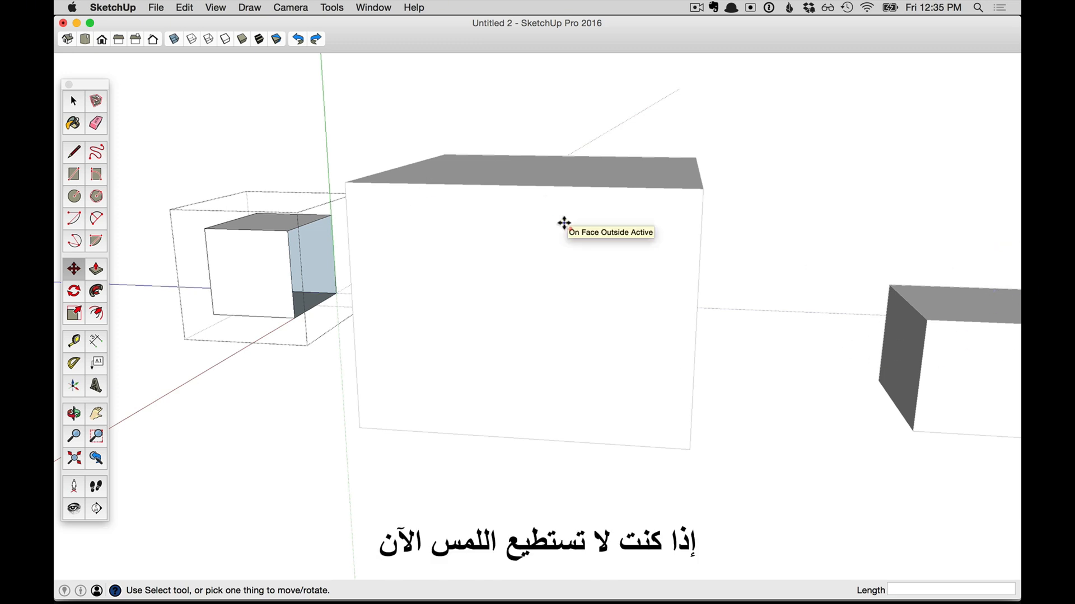
pyautogui.press('r')
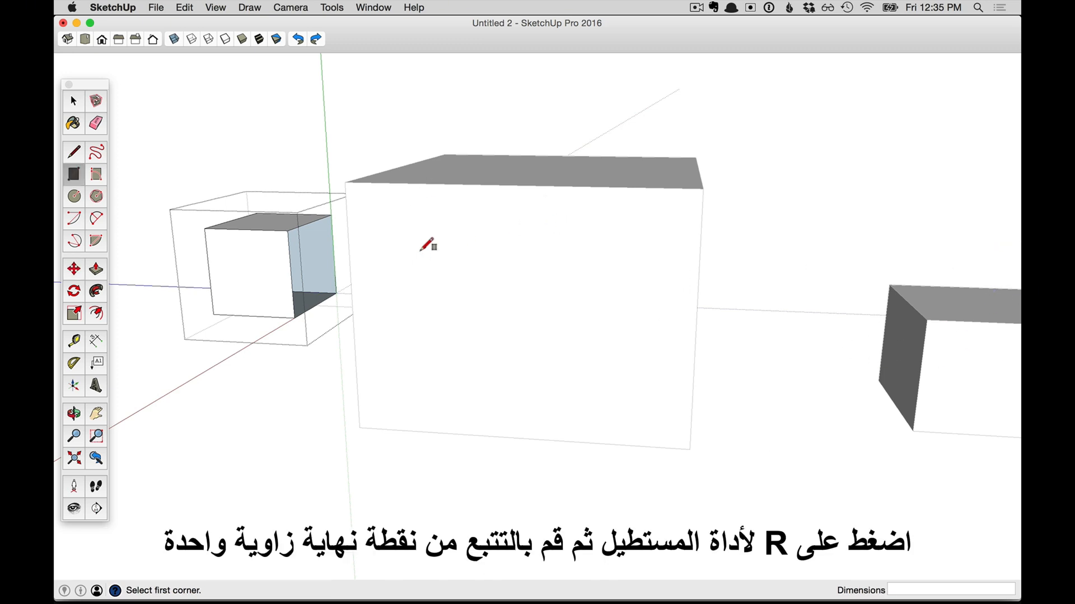
pyautogui.click(288, 231)
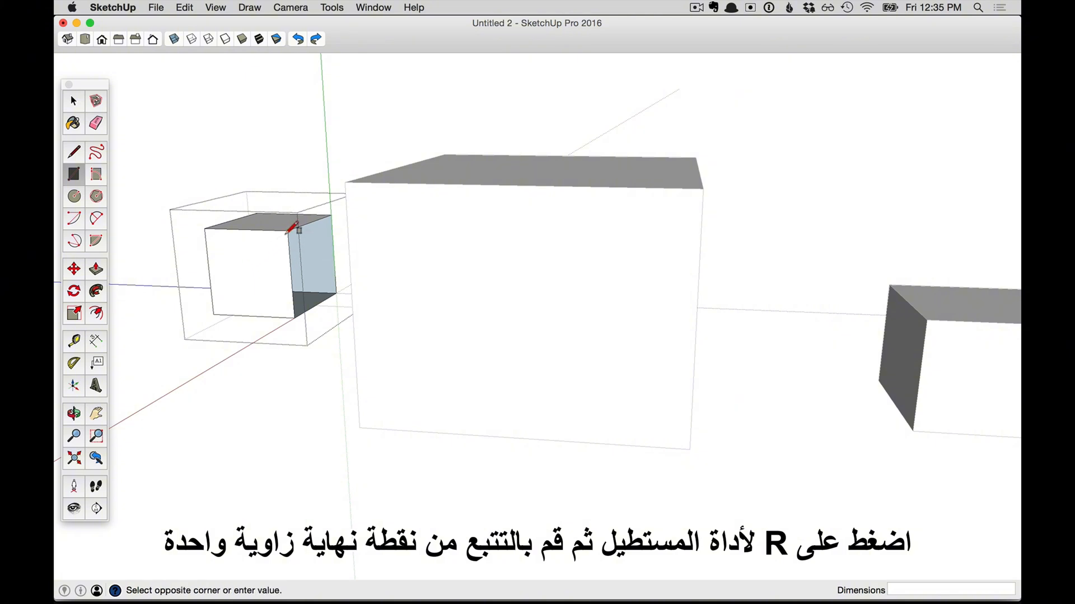
pyautogui.click(336, 293)
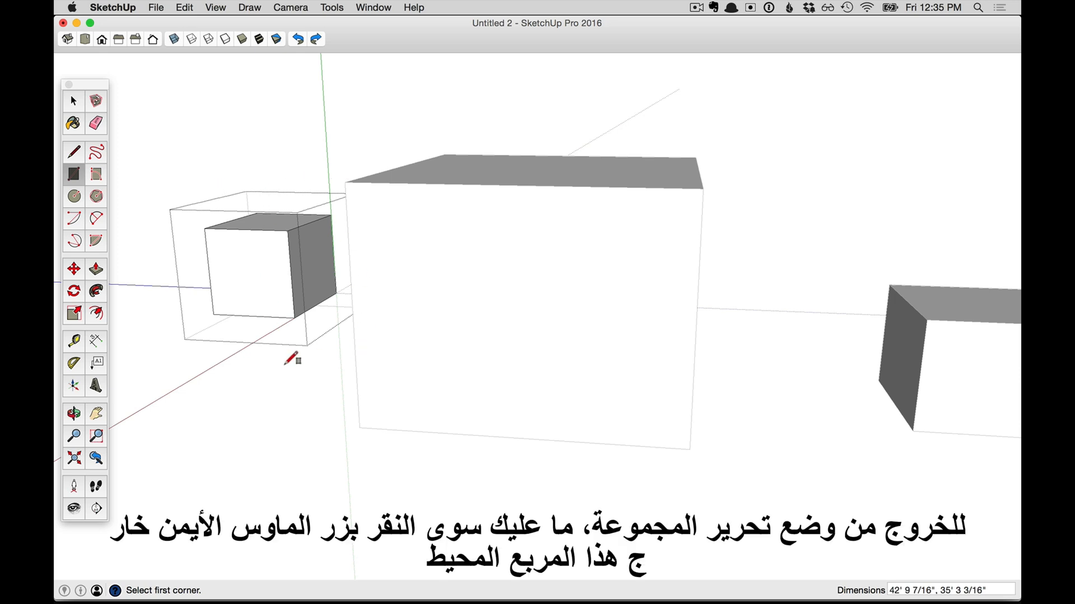
# - Close the small box's group to leave group editing
pyautogui.rightClick(200, 159)
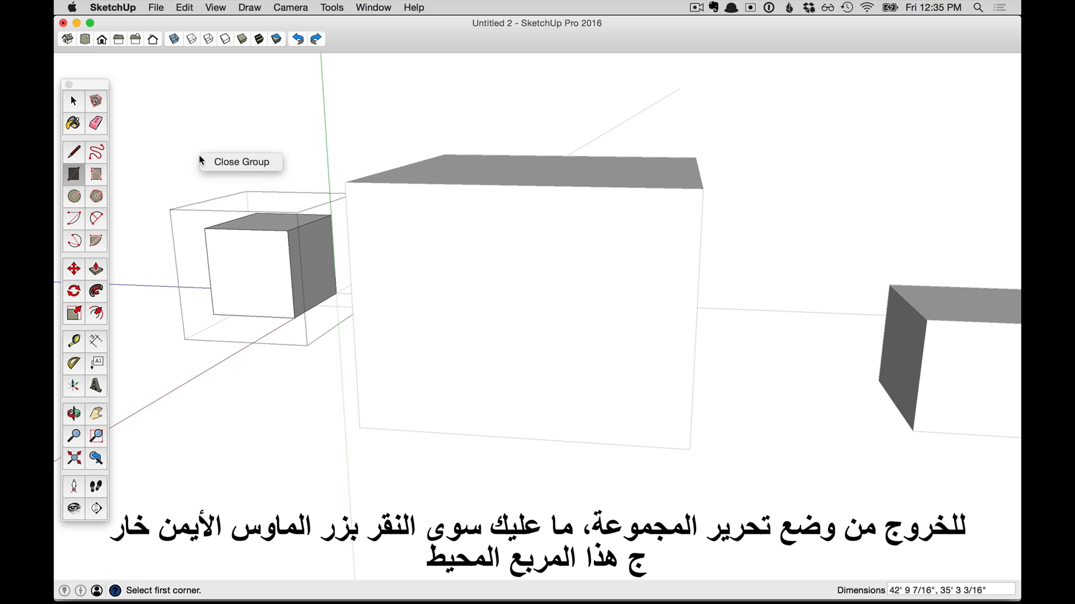
pyautogui.click(235, 162)
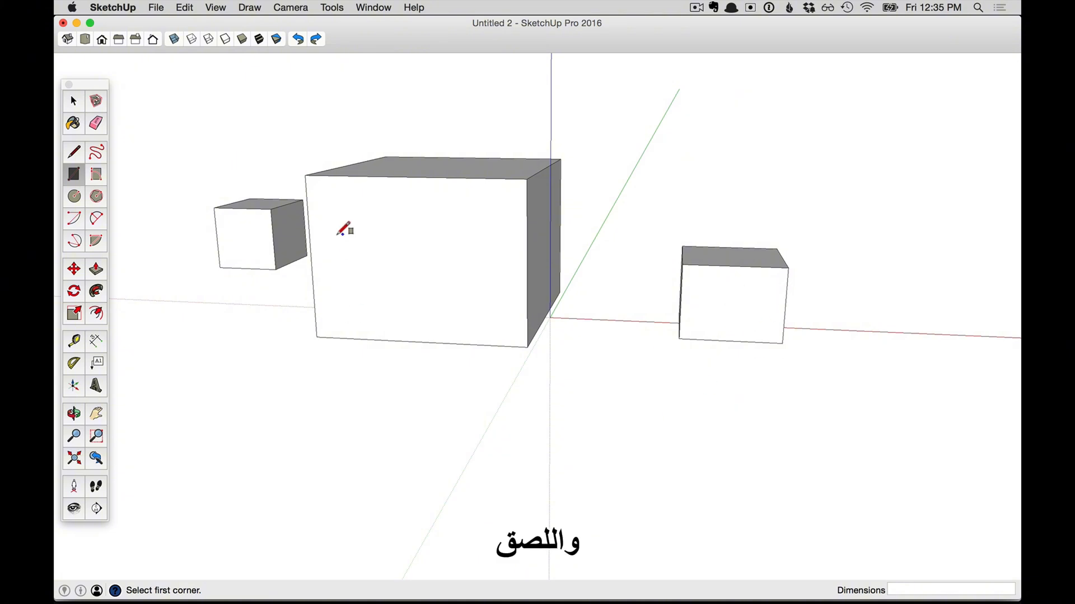
pyautogui.moveTo(343, 333); pyautogui.dragTo(560, 333, button='middle')
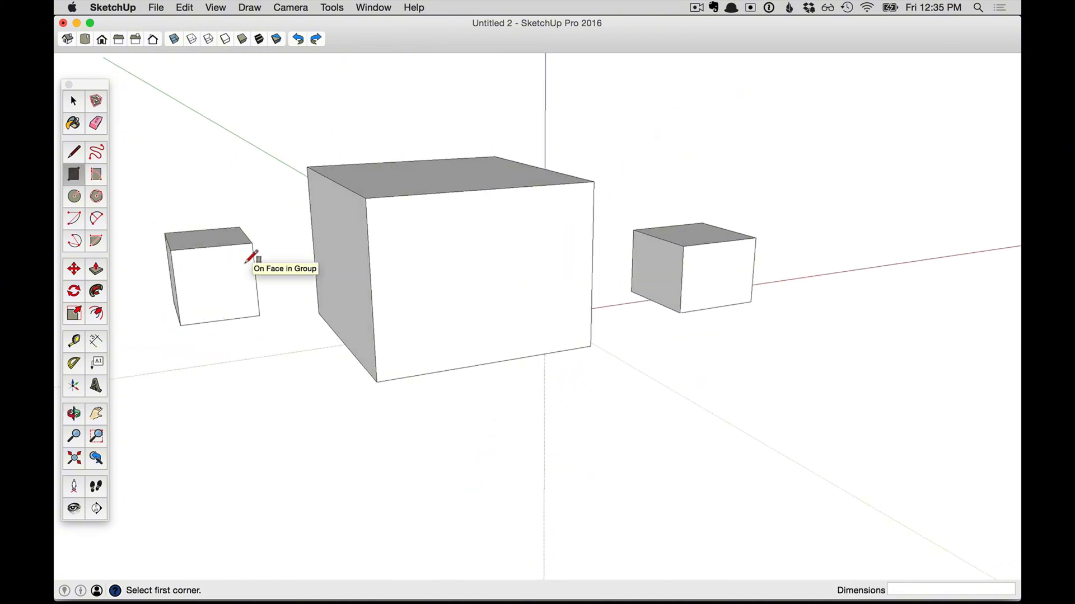